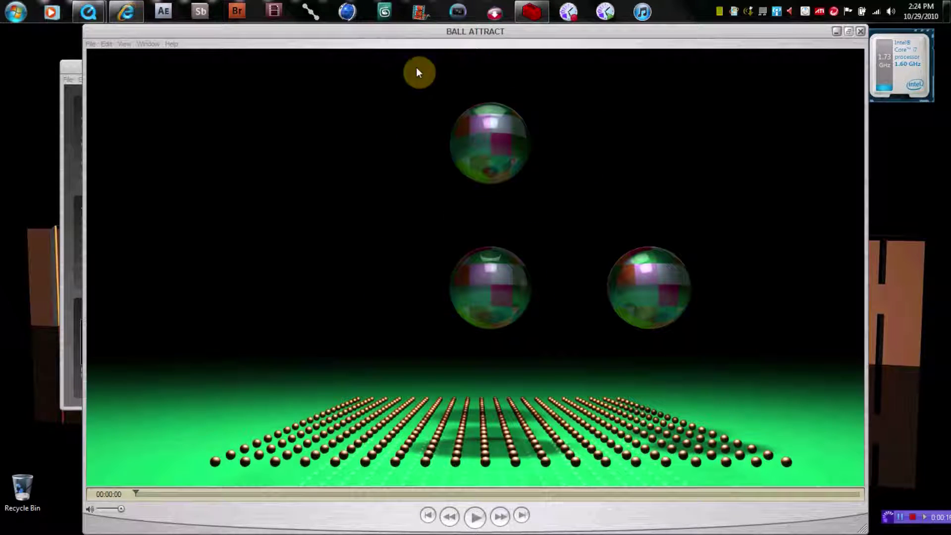
Play the BALL ATTRACT animation, pause it, and scrub to near its end to examine how the small balls behave.
click(678, 32)
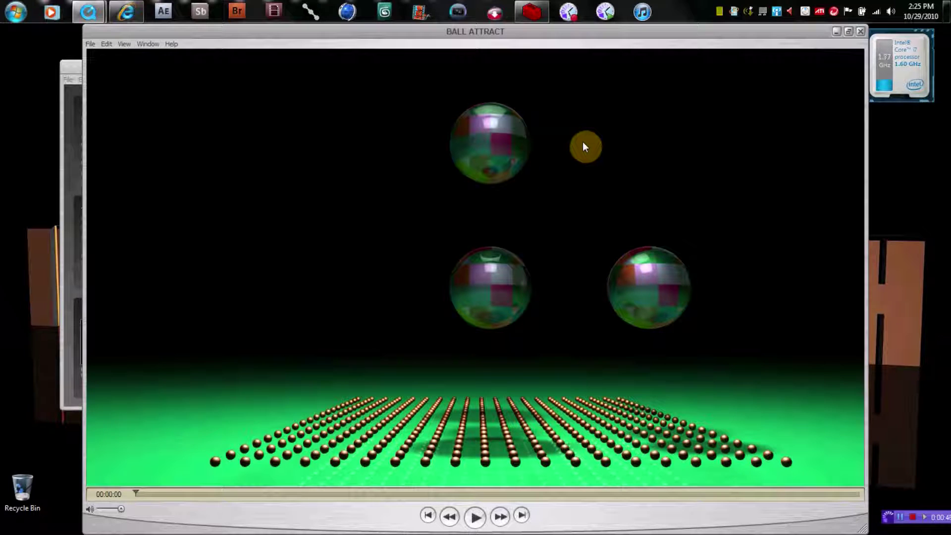
mouse_move(604, 31)
mouse_down()
mouse_move(592, 31)
mouse_move(604, 29)
mouse_up()
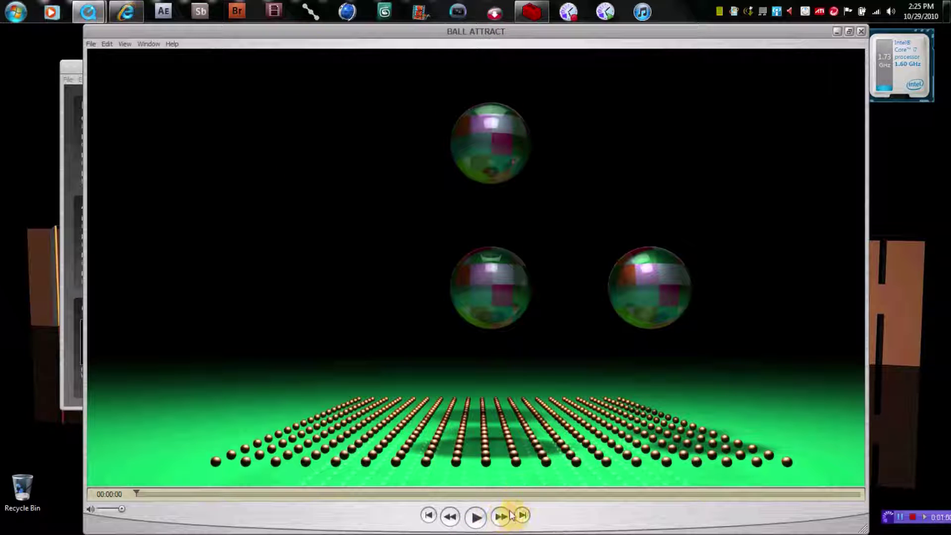
click(475, 517)
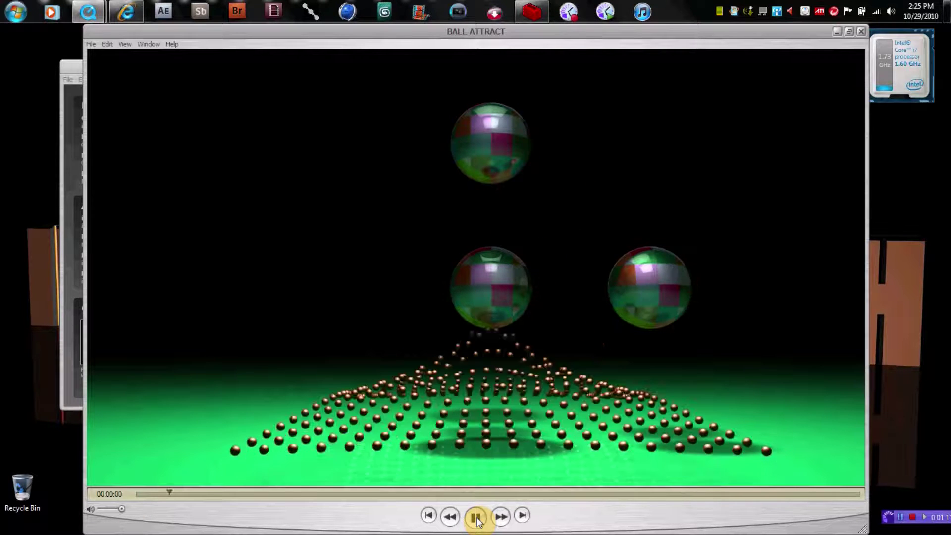
click(476, 518)
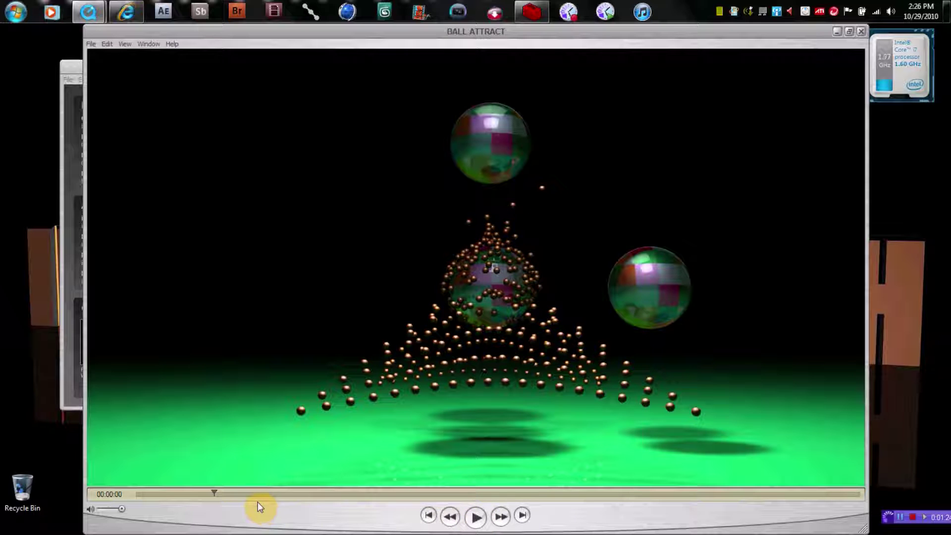
drag(218, 492, 834, 499)
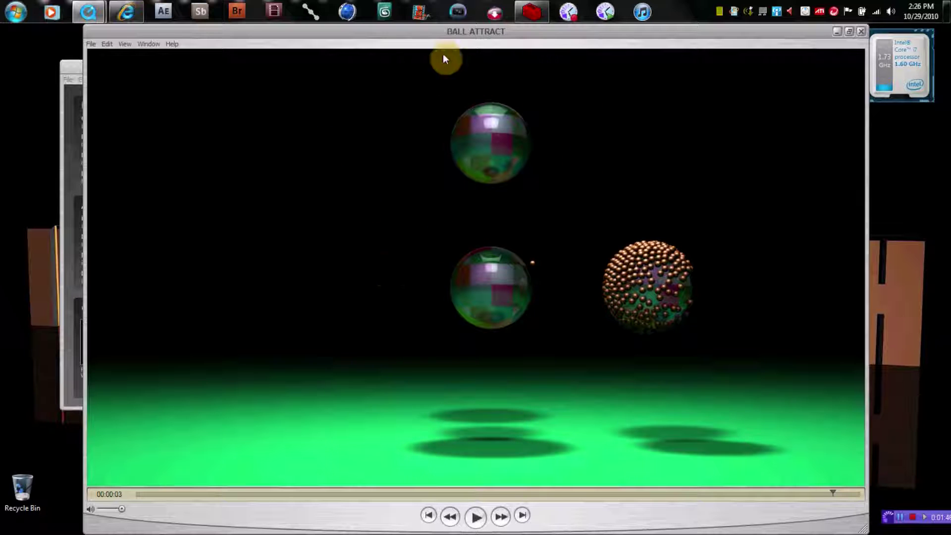
Switch to CINEMA 4D and add a sphere to the empty scene.
click(349, 9)
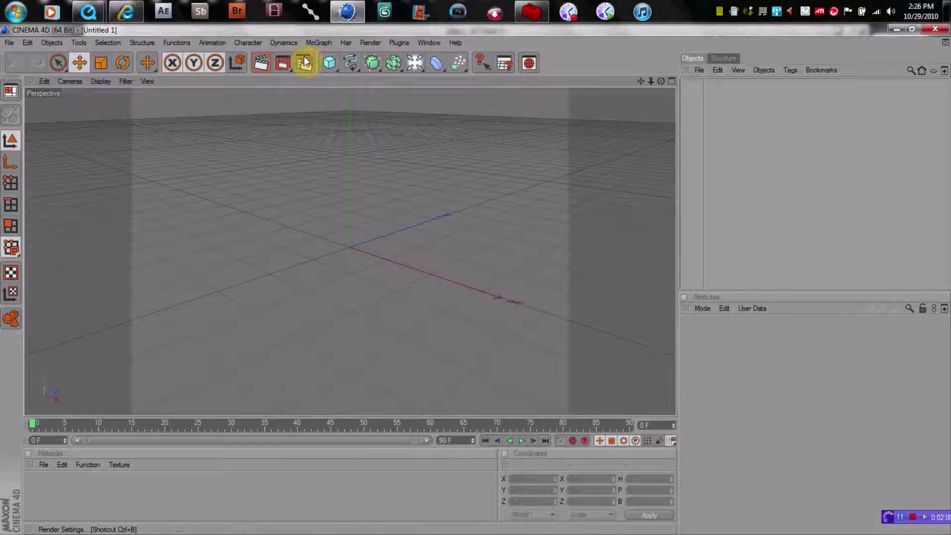
click(336, 71)
click(412, 73)
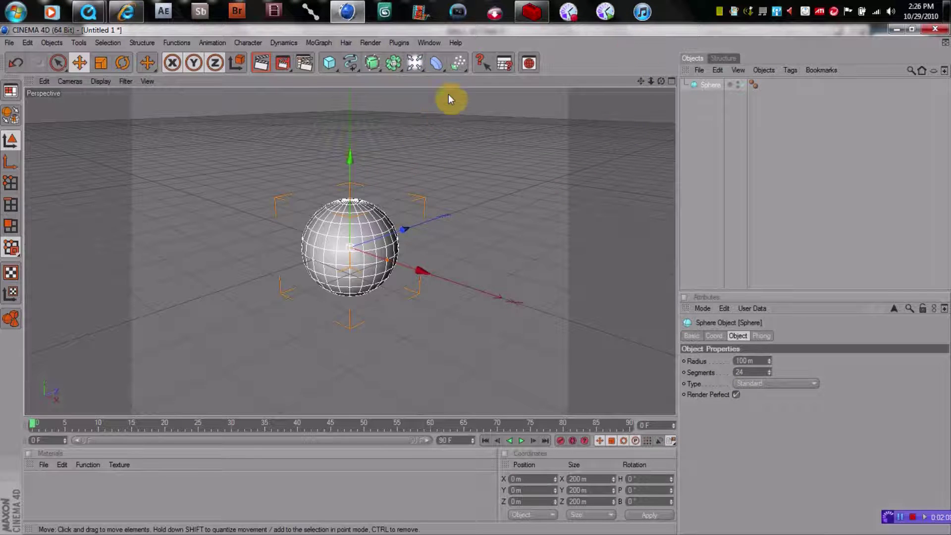
Add a floor object and raise the sphere above it to a Y position of about 96.5 m.
click(424, 69)
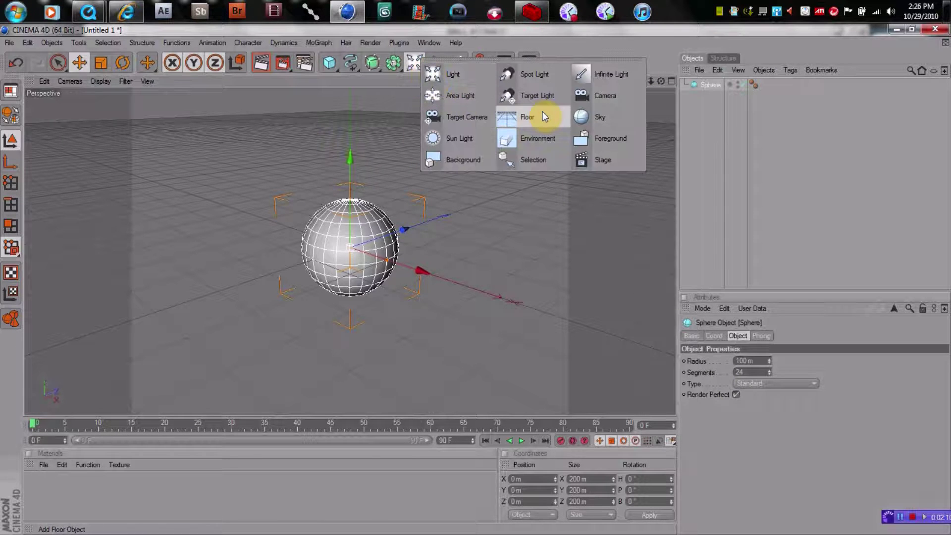
click(542, 111)
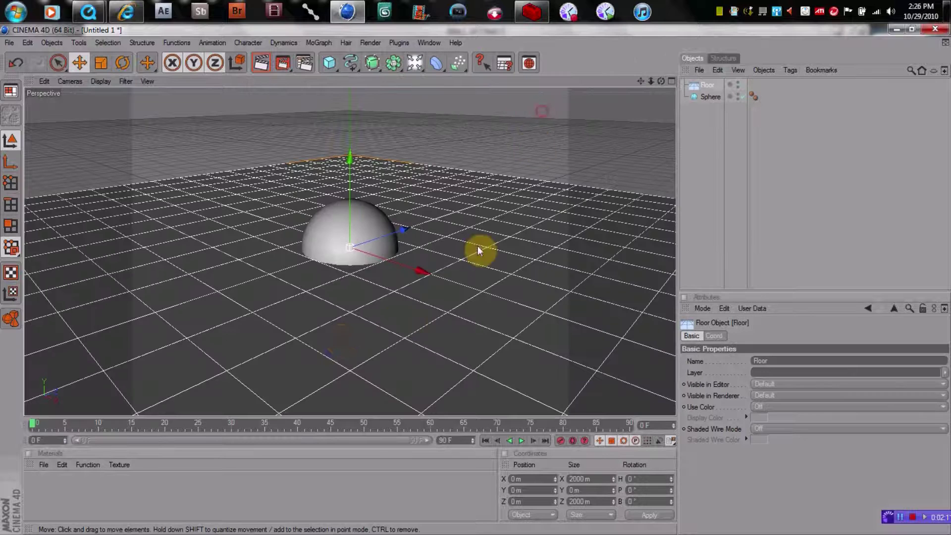
click(696, 95)
drag(353, 167, 353, 118)
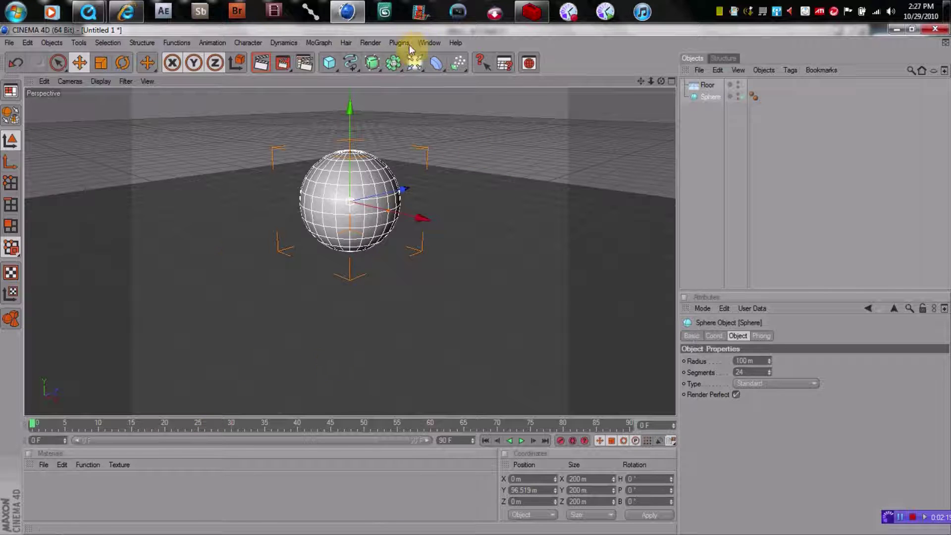
Add a light and move it to about X 520.7 m and Y 370.6 m, beside and above the sphere.
click(414, 63)
drag(421, 272, 644, 344)
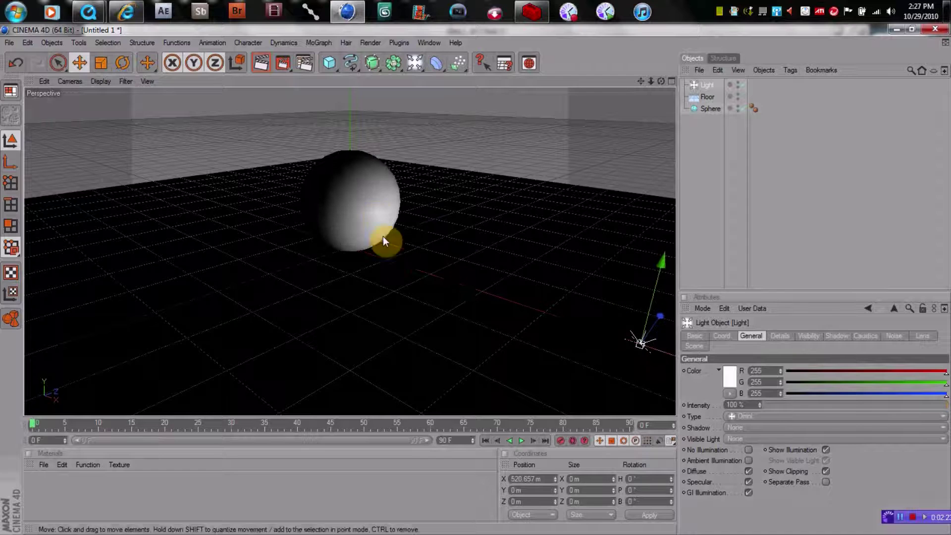
drag(657, 278, 665, 208)
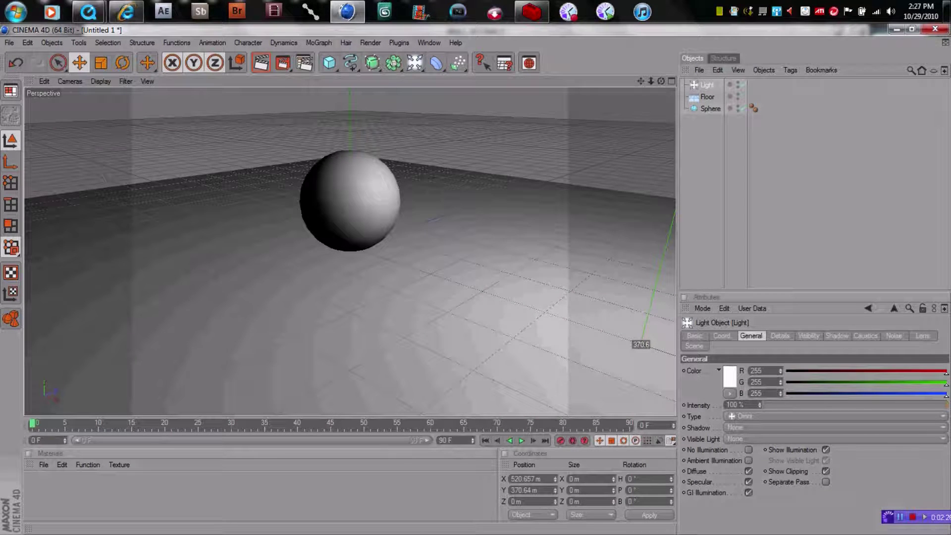
Create a new material and look through its Diffusion, Luminance, Transparency and Reflection channel settings.
click(44, 465)
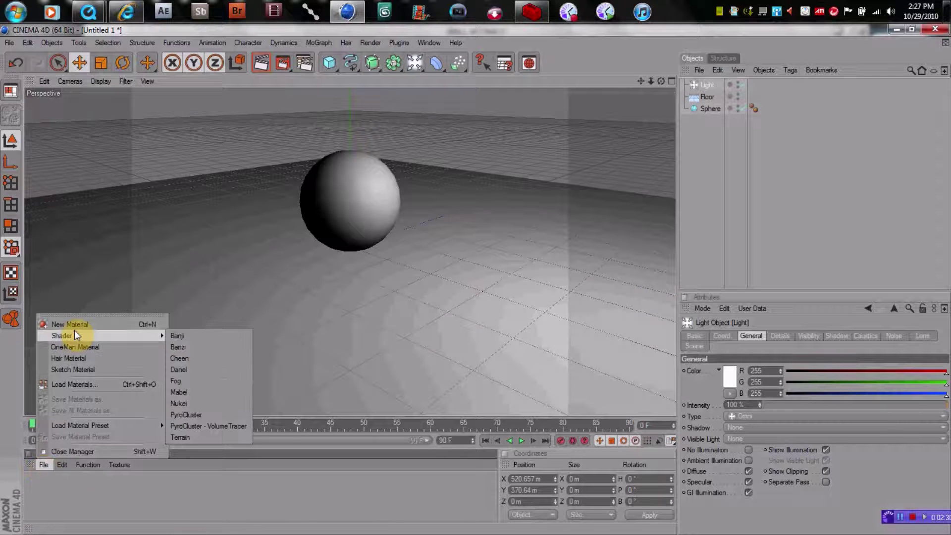
mouse_move(85, 425)
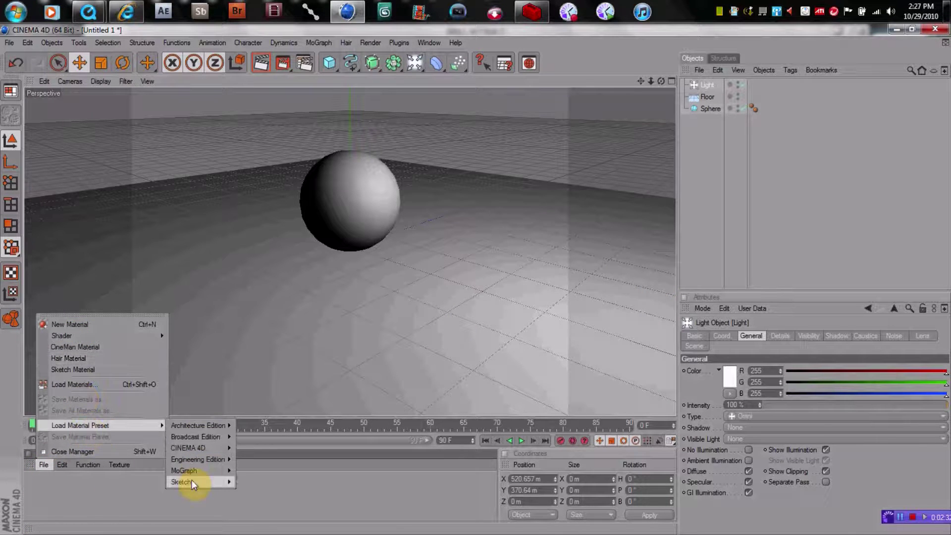
mouse_move(212, 425)
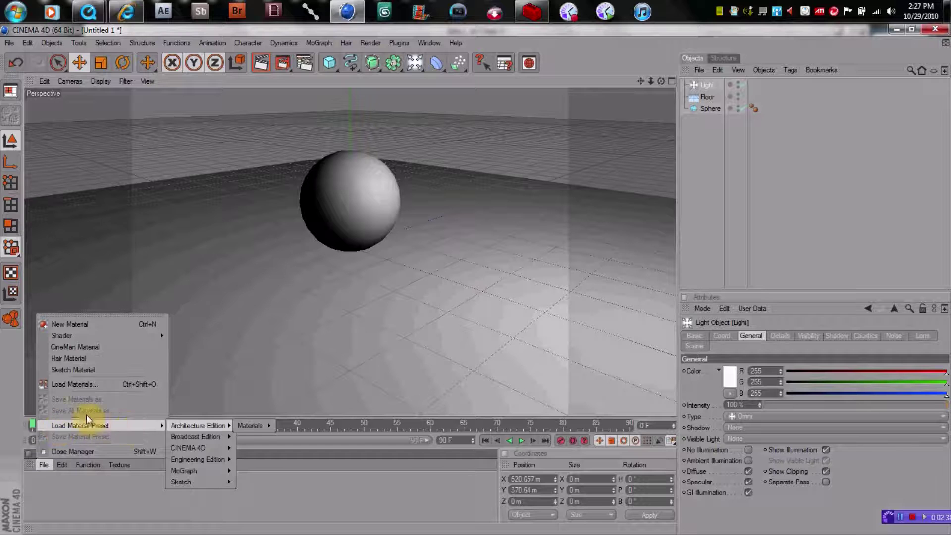
click(85, 323)
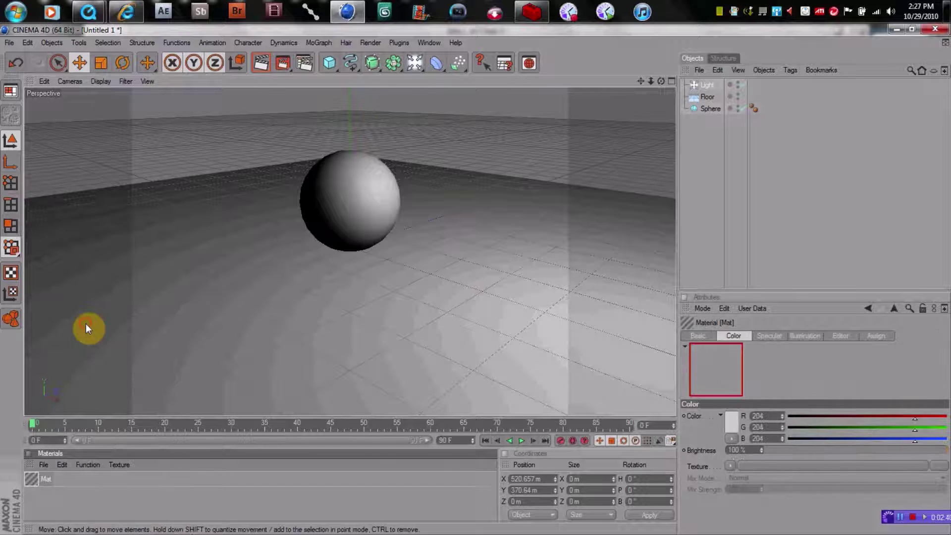
double_click(32, 478)
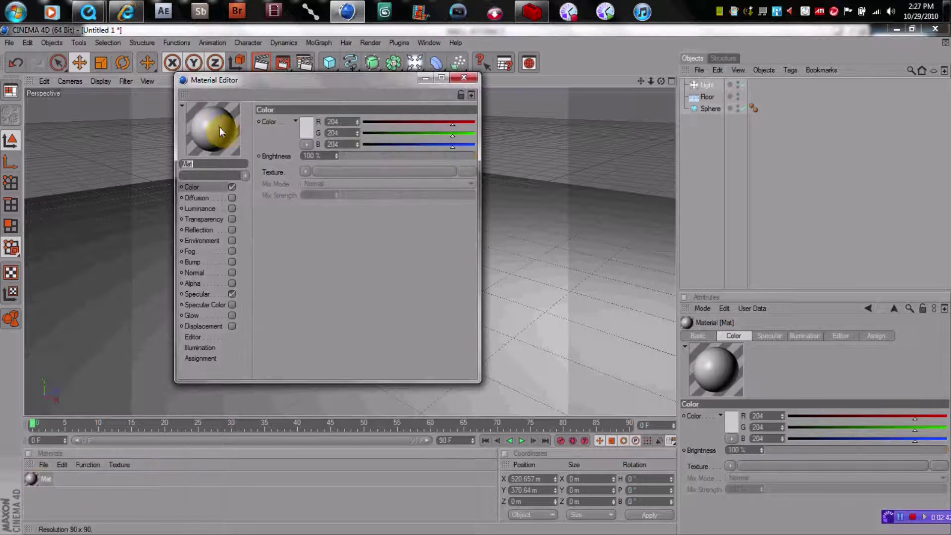
click(204, 197)
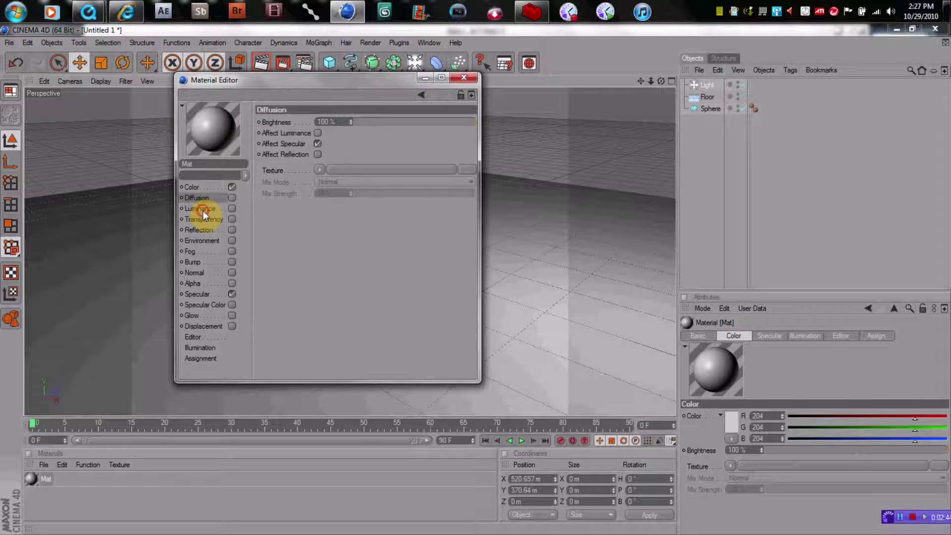
click(204, 209)
click(203, 219)
click(204, 229)
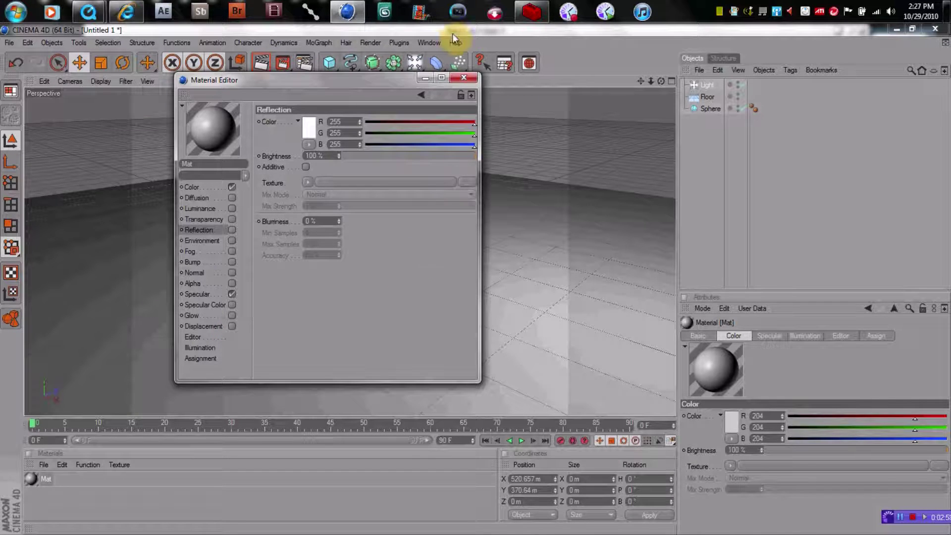
click(465, 77)
Load the fx rainbow cubes material from the MoGraph Glossy Opaque presets.
click(45, 464)
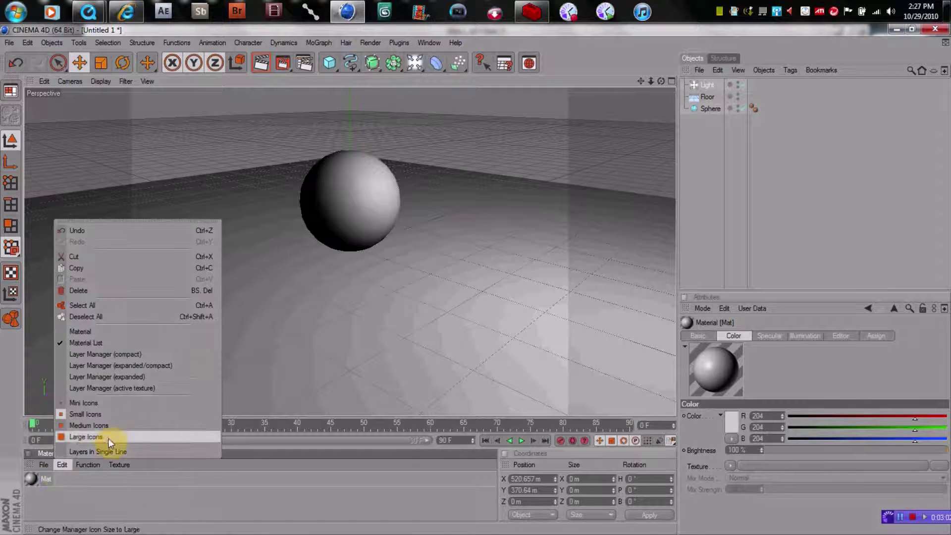
mouse_move(50, 425)
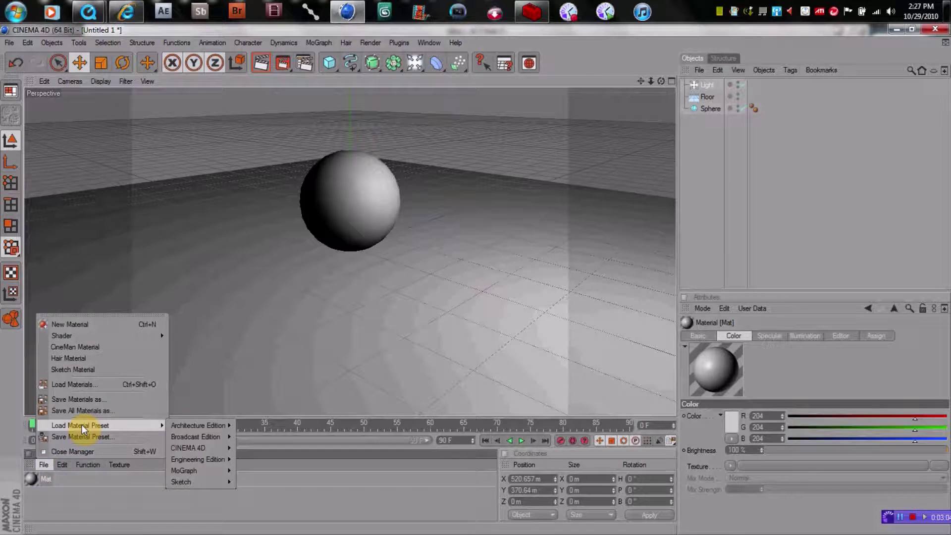
mouse_move(186, 471)
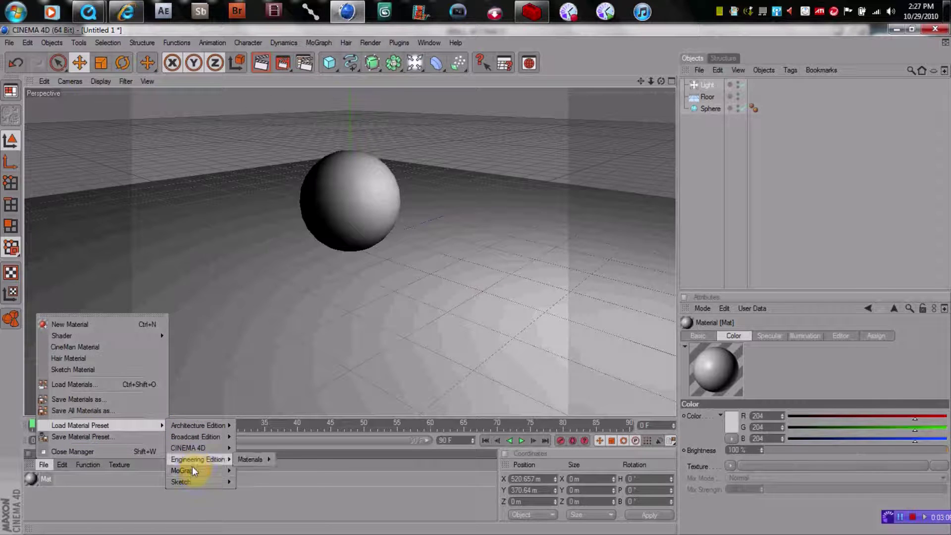
mouse_move(271, 483)
mouse_move(326, 483)
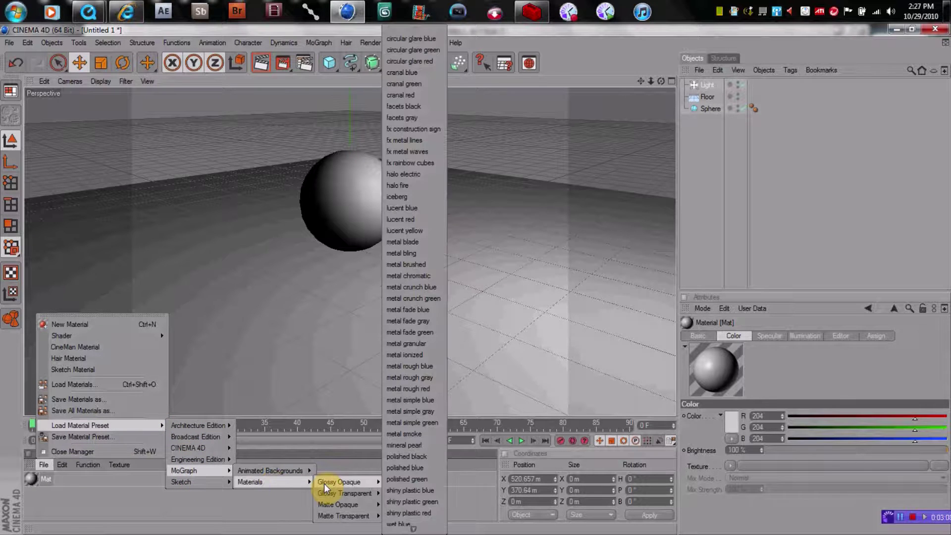
click(427, 165)
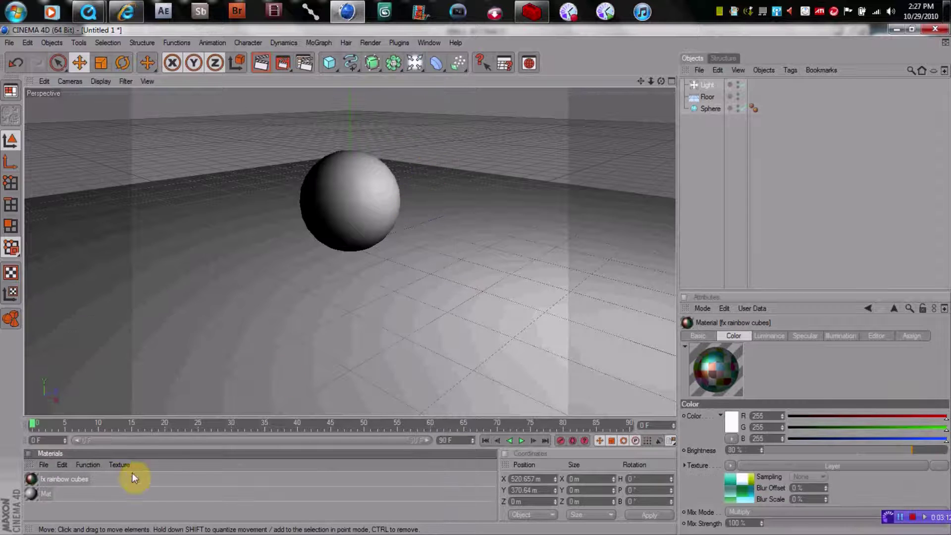
Enable reflection at 20% brightness on the fx rainbow cubes material and apply the material to the sphere.
double_click(31, 478)
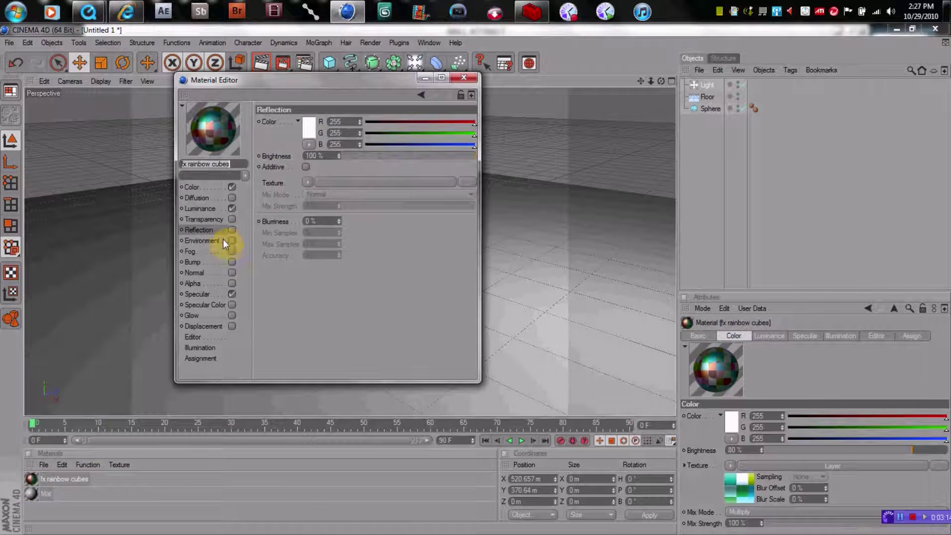
click(231, 229)
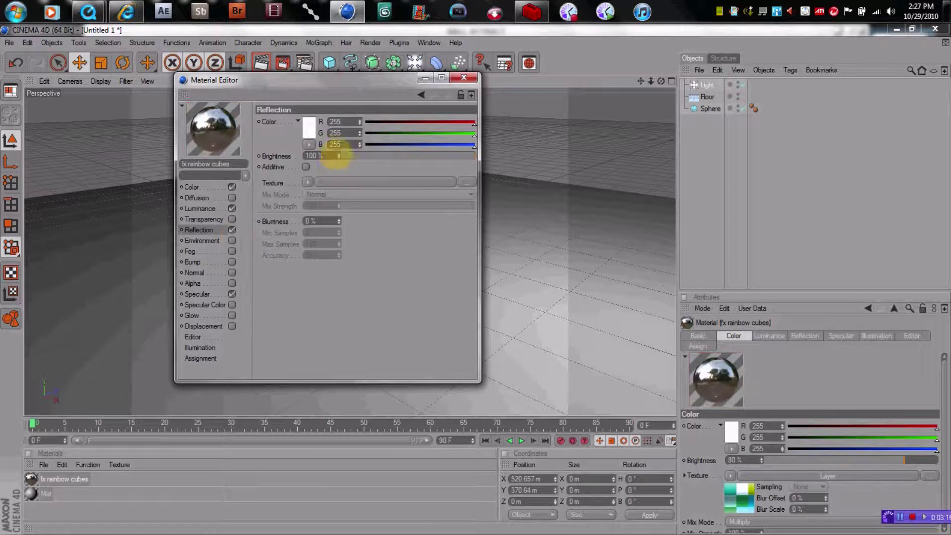
text(20)
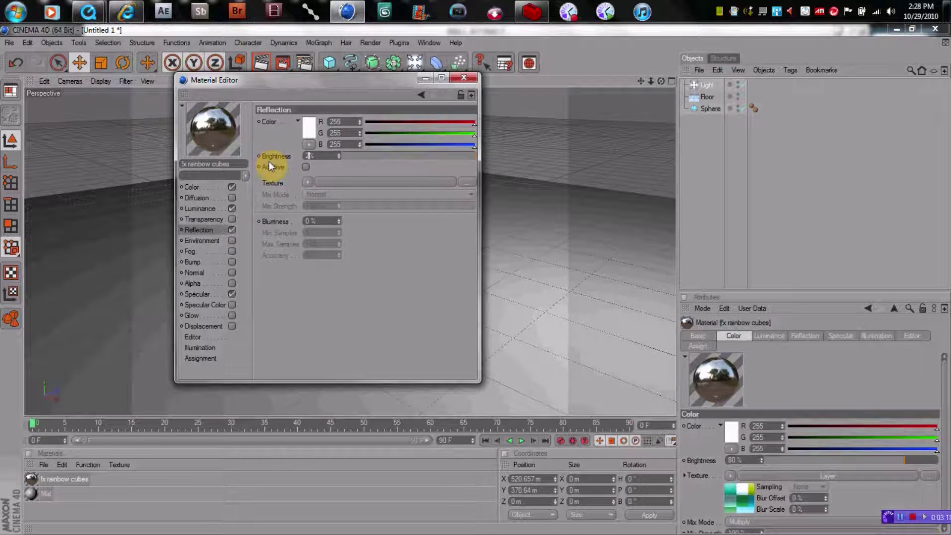
key(Return)
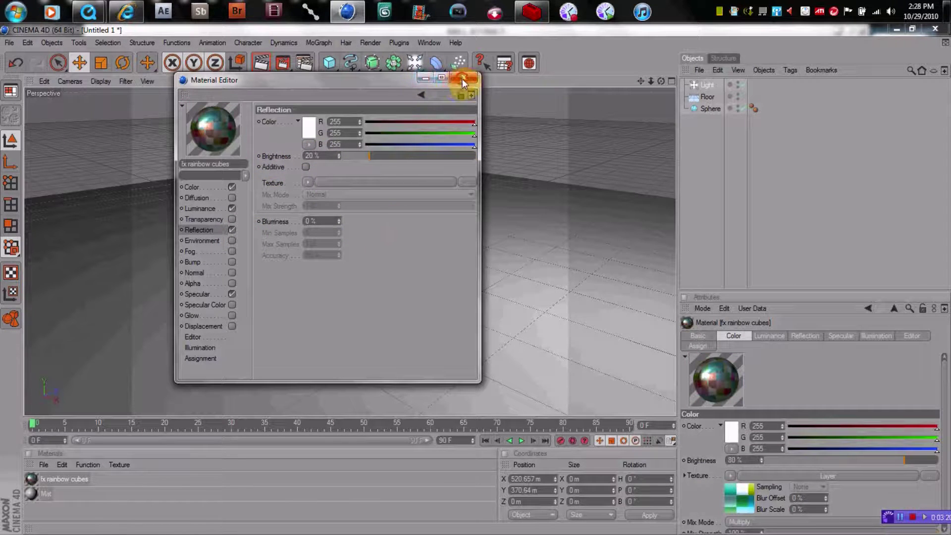
click(463, 78)
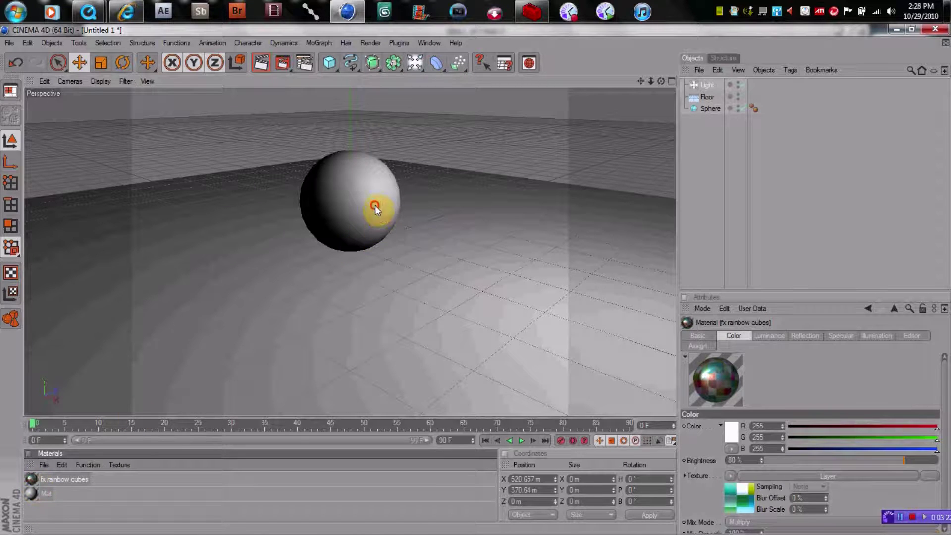
drag(375, 204, 375, 205)
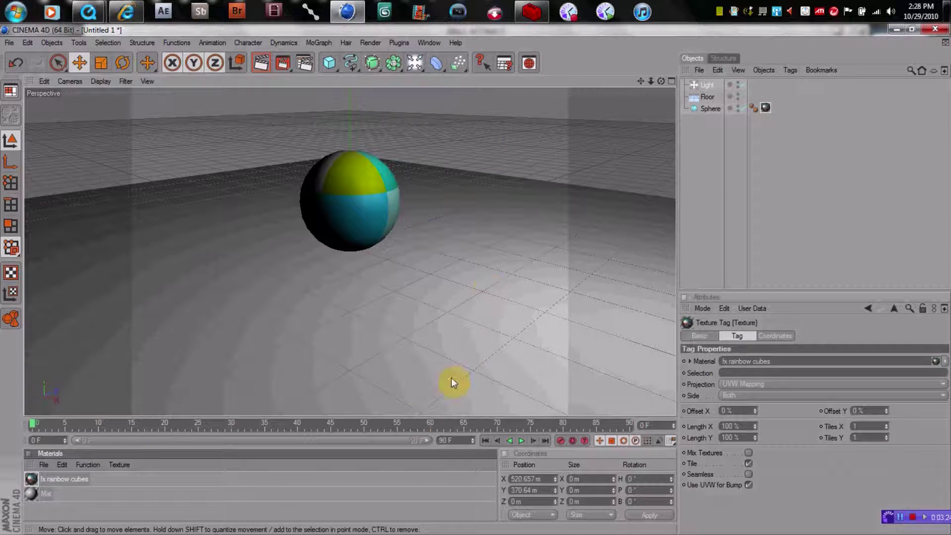
Load the fx construction sign material from the MoGraph Glossy Opaque presets.
click(44, 465)
mouse_move(98, 426)
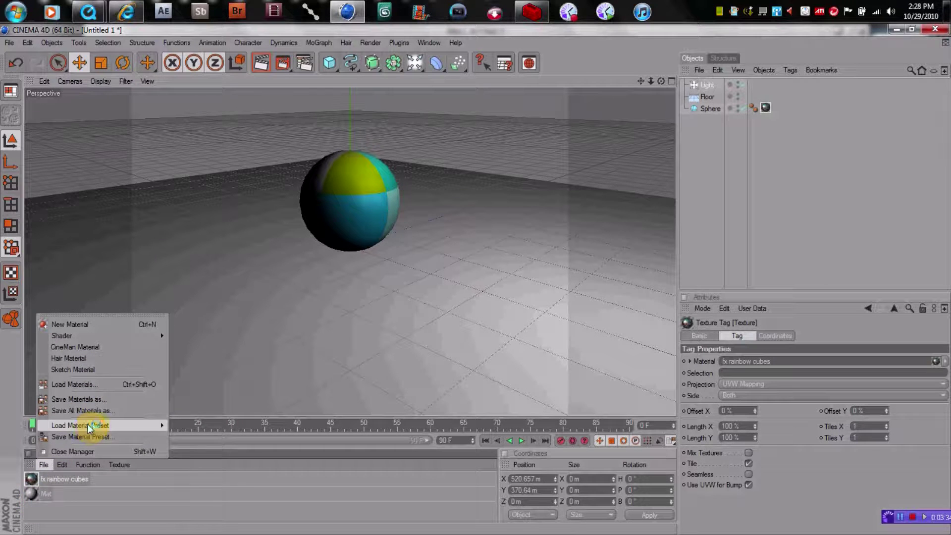
mouse_move(189, 464)
mouse_move(253, 481)
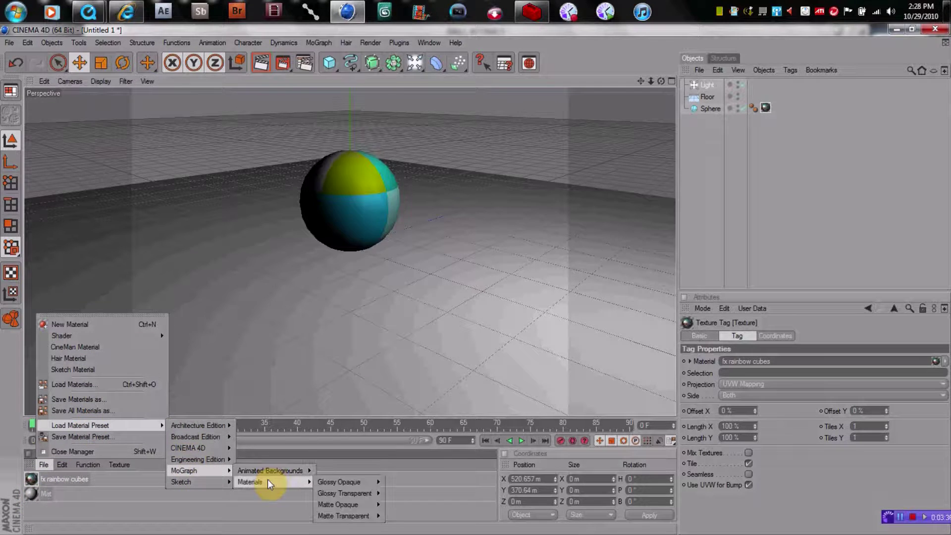
mouse_move(359, 483)
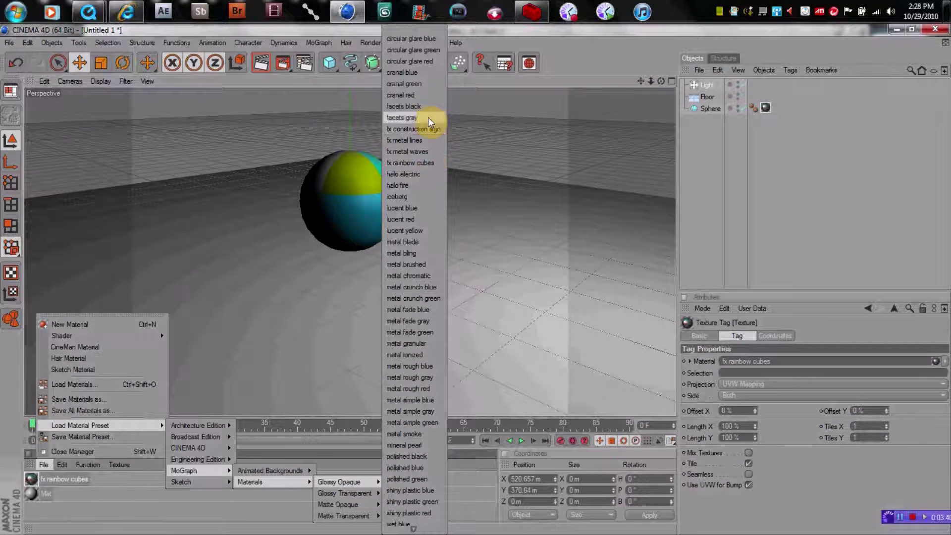
click(423, 130)
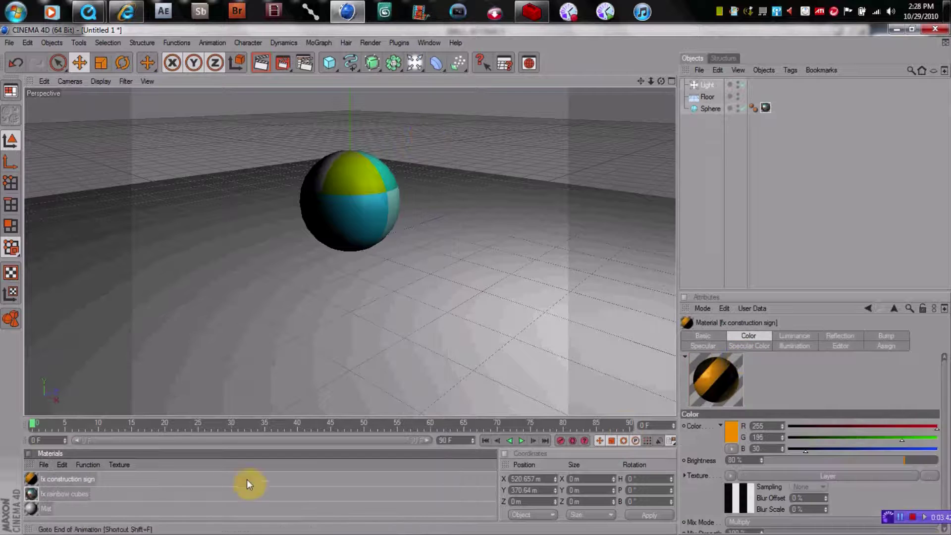
Enable reflection at 20% brightness on the fx construction sign material and apply the material to the floor.
double_click(31, 479)
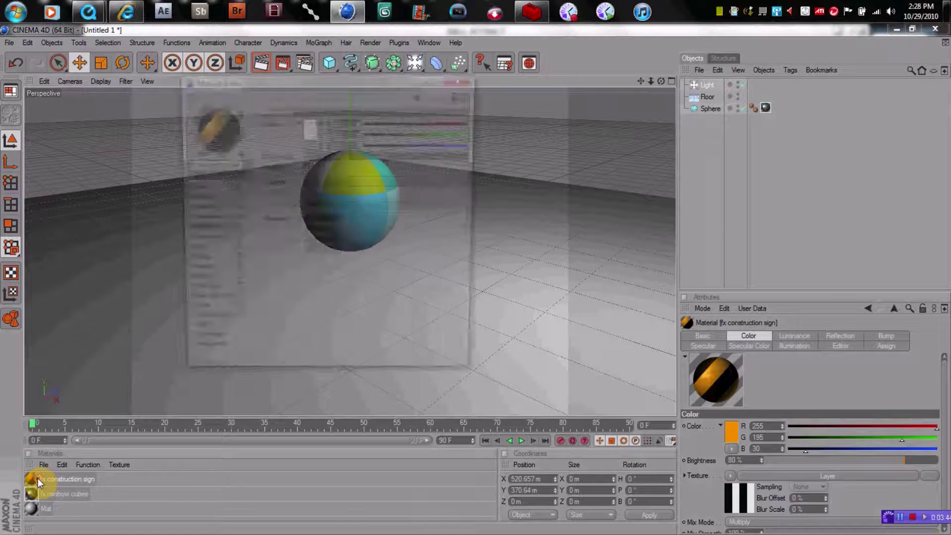
click(213, 231)
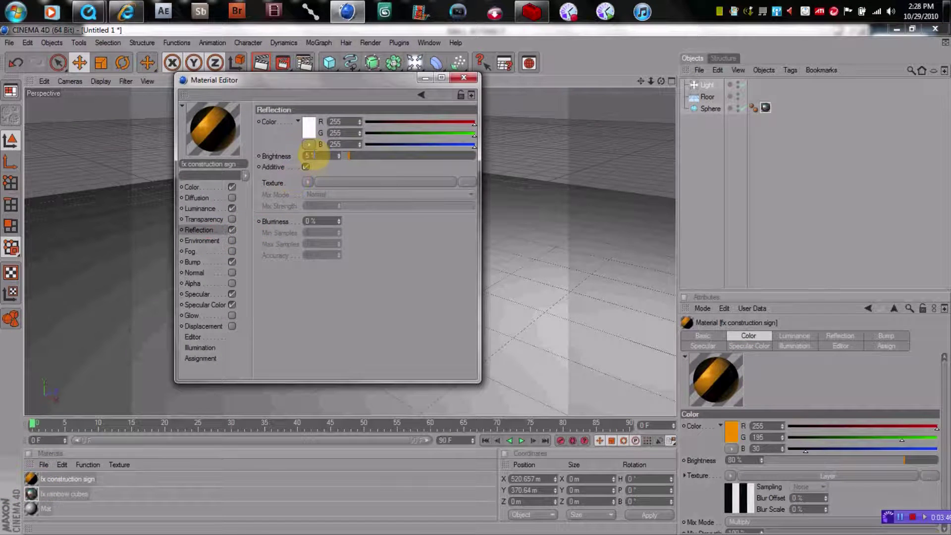
double_click(309, 156)
text(20)
key(Return)
click(459, 79)
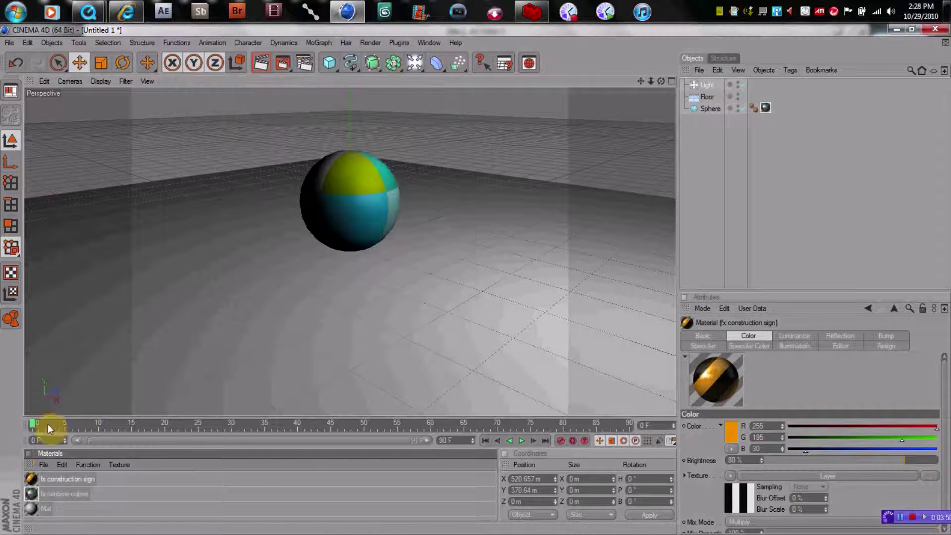
drag(300, 332, 300, 331)
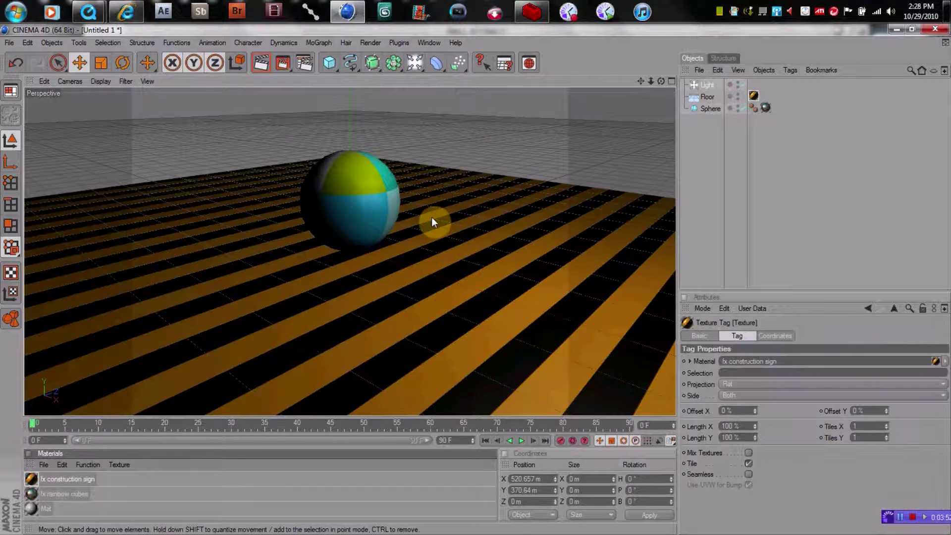
Set the light's shadow to Shadow Maps (Soft) and render the perspective view.
click(707, 86)
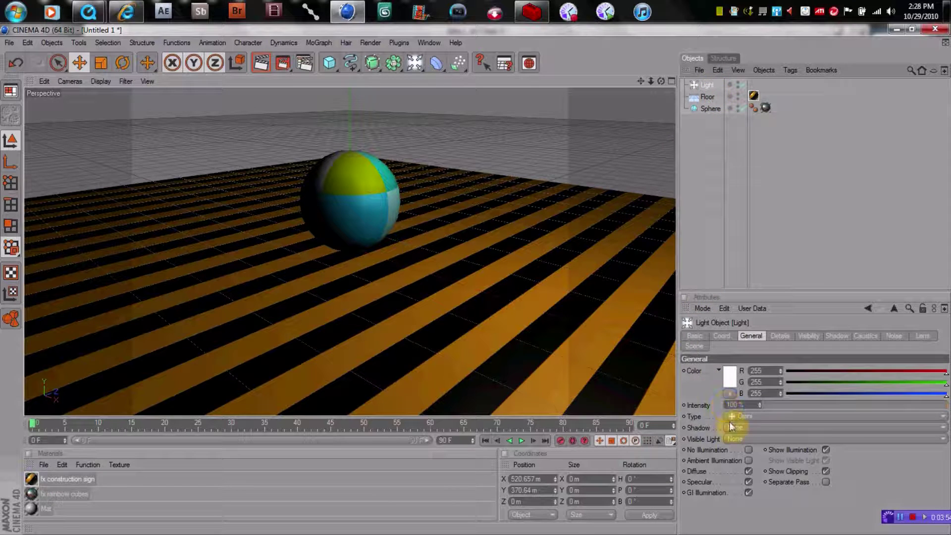
click(942, 427)
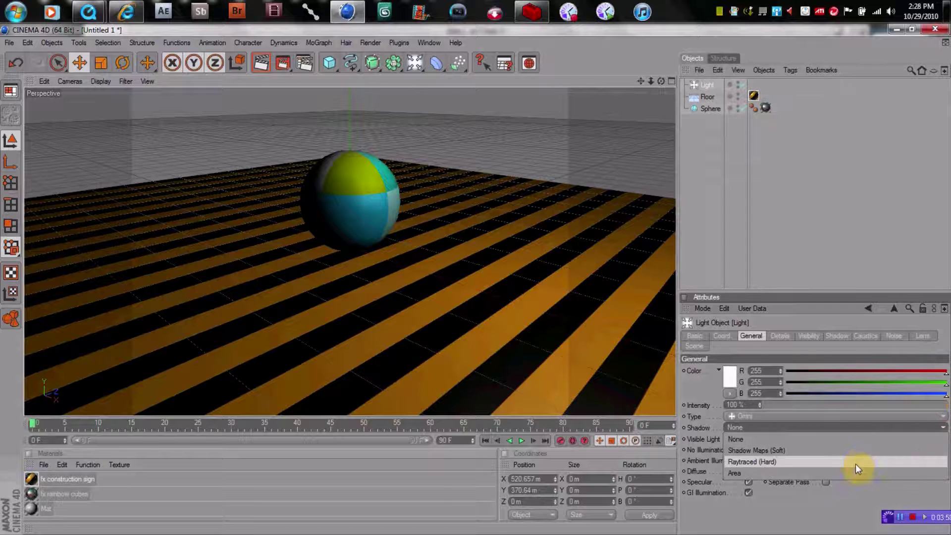
click(855, 455)
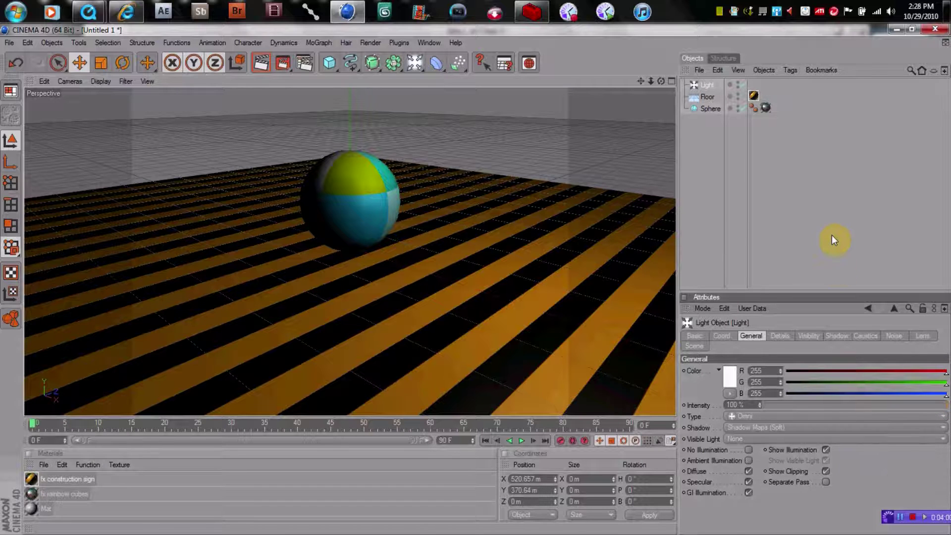
click(370, 43)
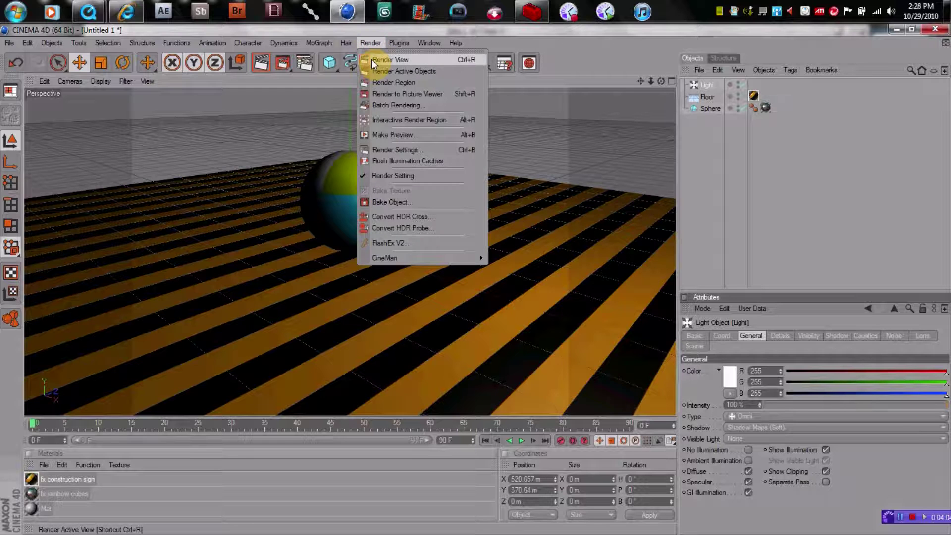
click(372, 59)
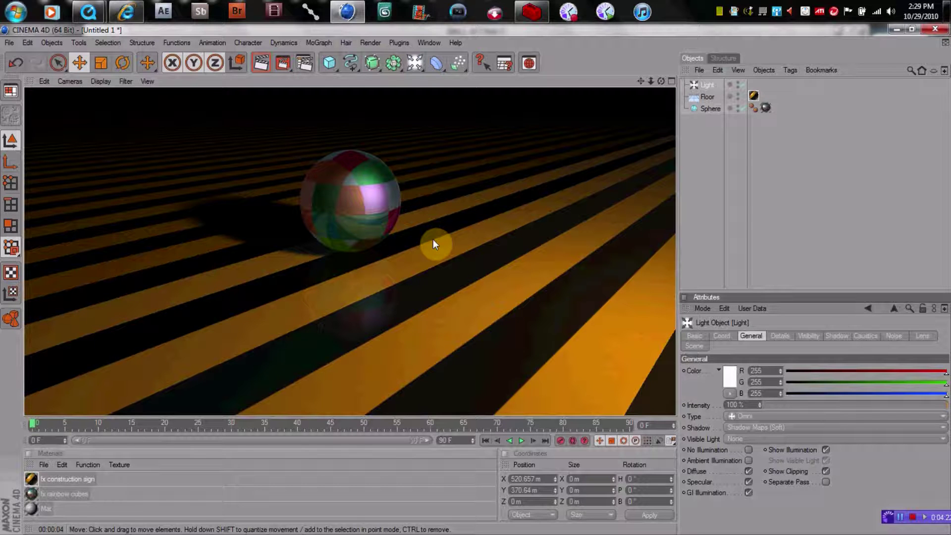
Add a MoGraph Rigid Body tag to the floor.
click(481, 317)
drag(661, 81, 643, 87)
scroll(547, 276, down, 4)
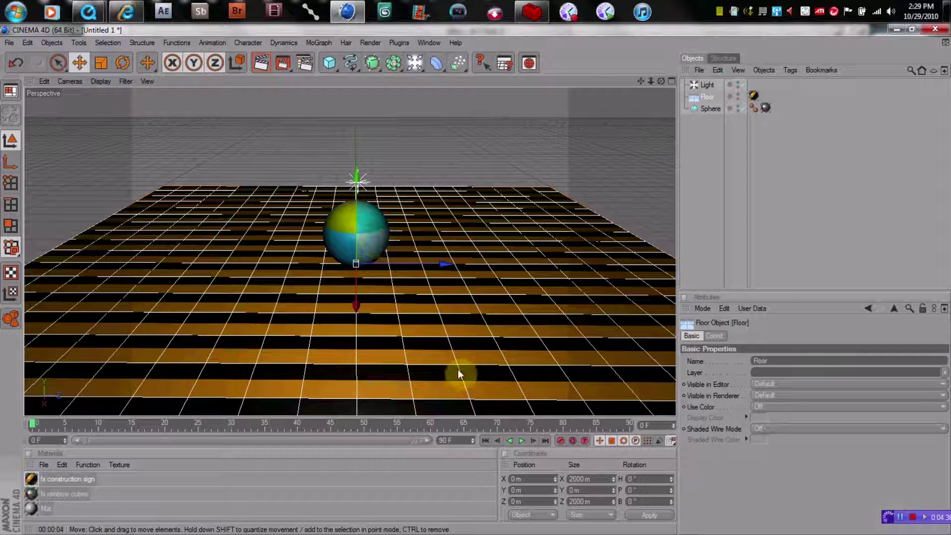
click(708, 96)
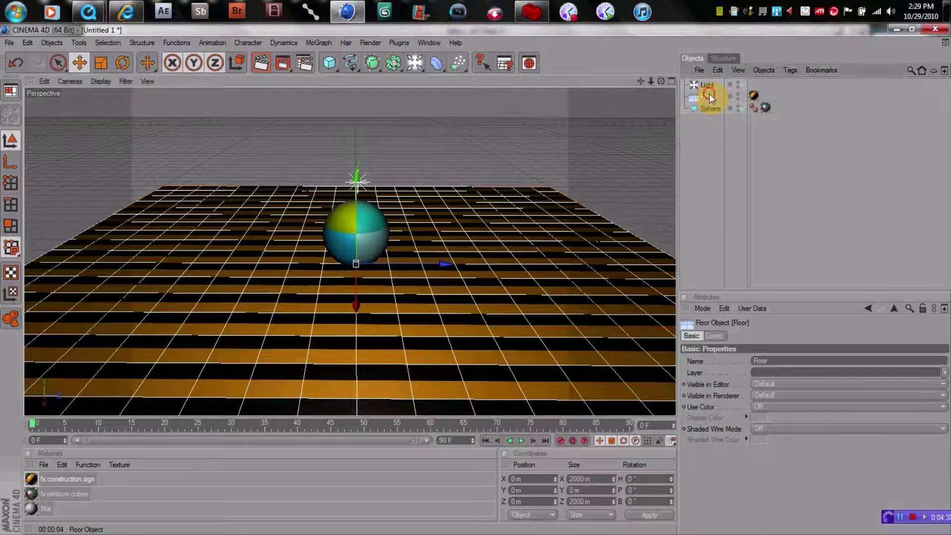
right_click(706, 97)
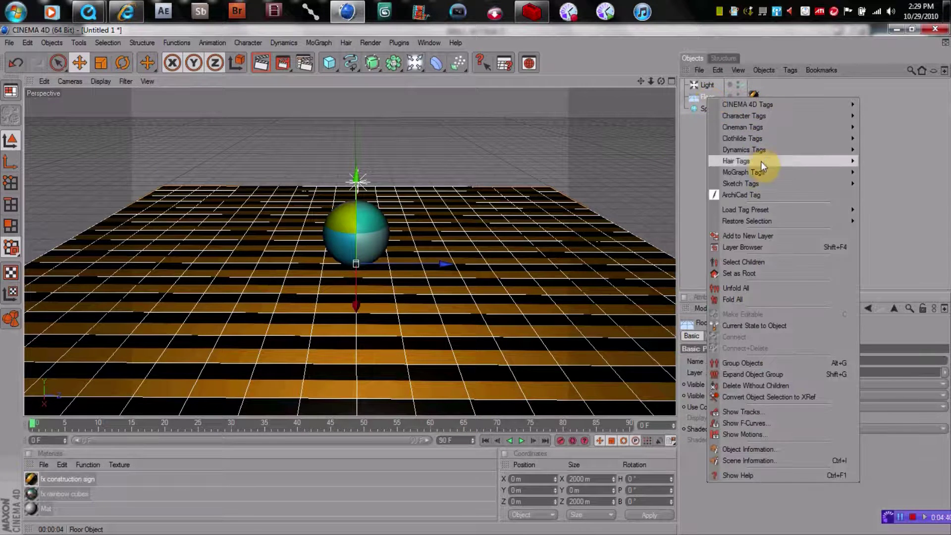
mouse_move(771, 171)
click(884, 194)
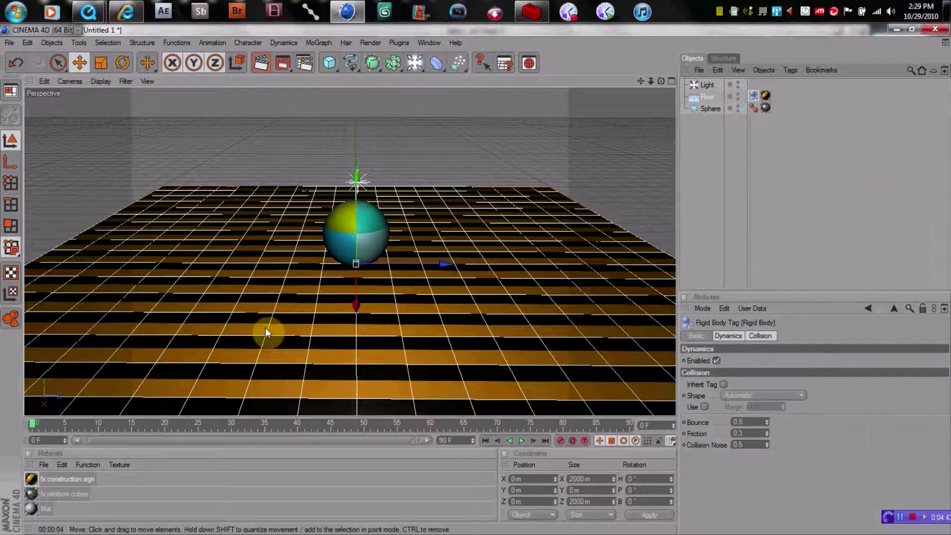
Add a MoGraph Rigid Body tag to the textured sphere.
click(709, 107)
right_click(709, 107)
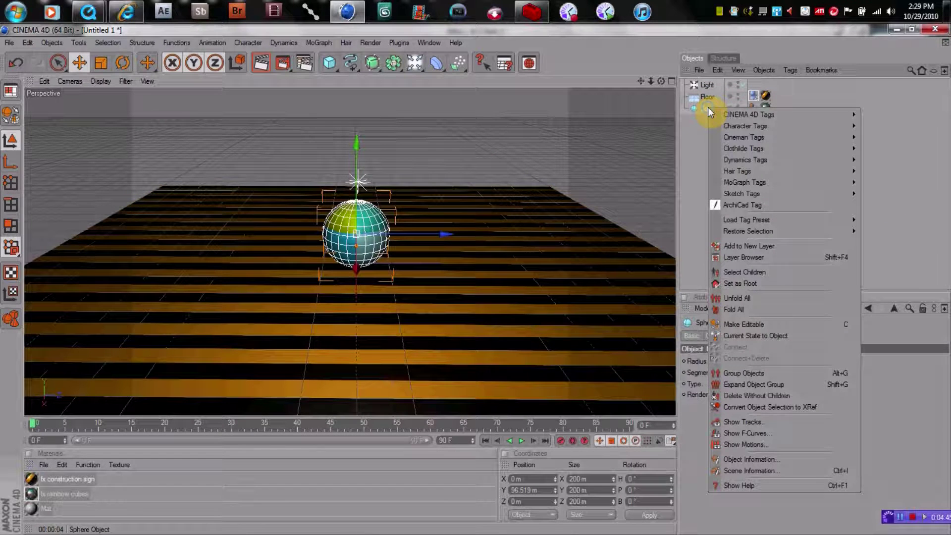
mouse_move(783, 183)
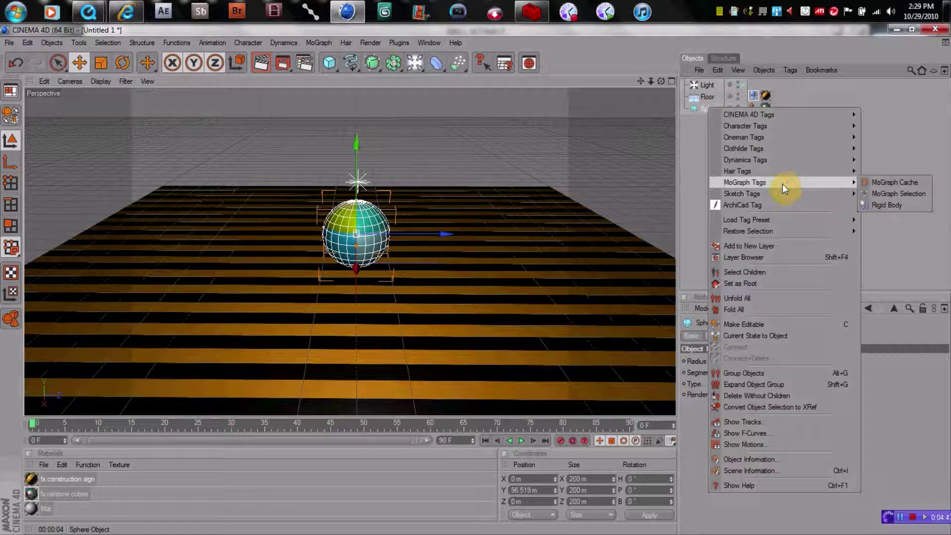
click(880, 205)
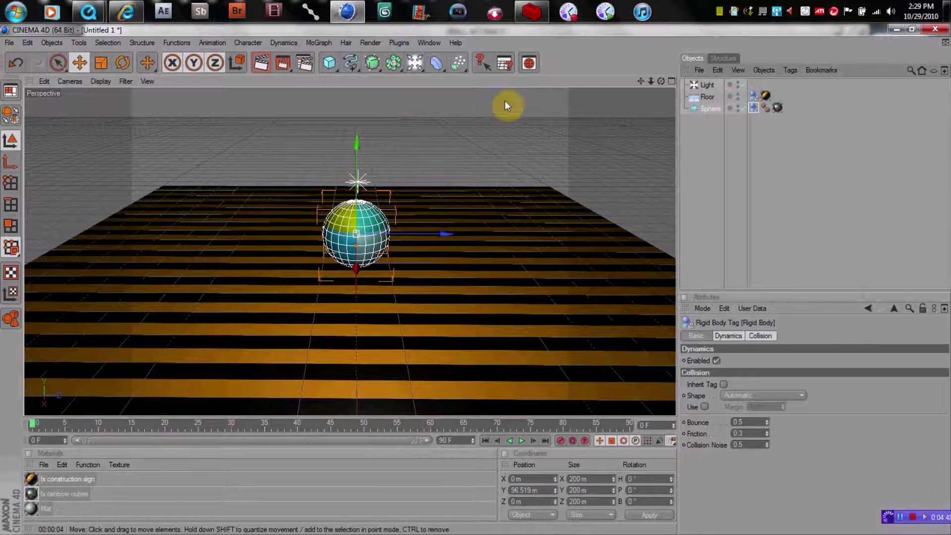
Raise the textured sphere high above the floor to a Y position of about 585 m.
drag(640, 81, 640, 101)
drag(353, 171, 353, 38)
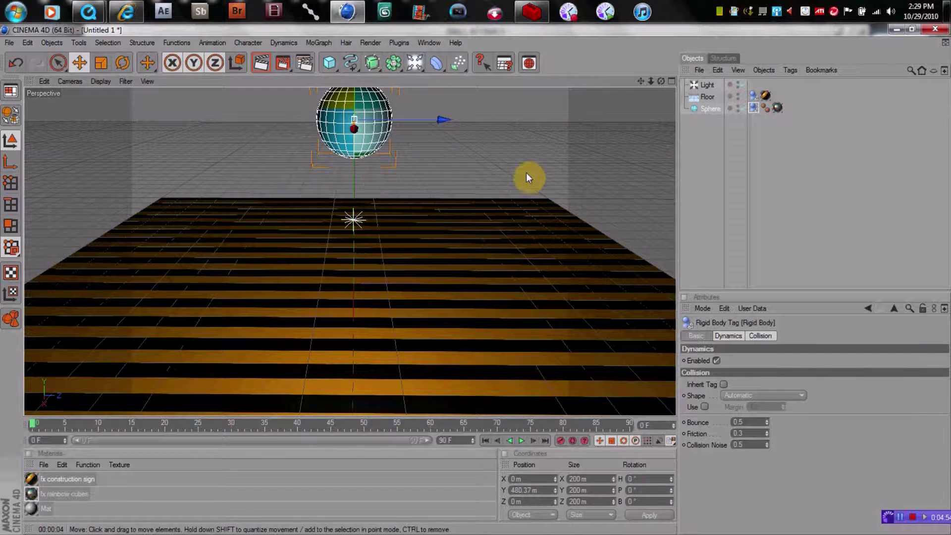
scroll(550, 200, down, 2)
scroll(550, 200, down, 1)
drag(352, 120, 352, 98)
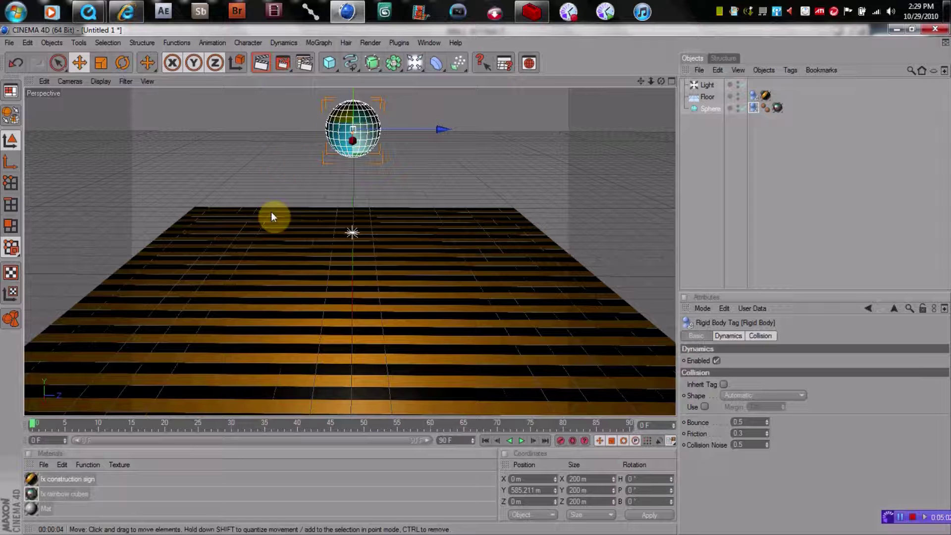
Add a second sphere and raise it to a Y position of about 82 m.
click(338, 73)
click(445, 75)
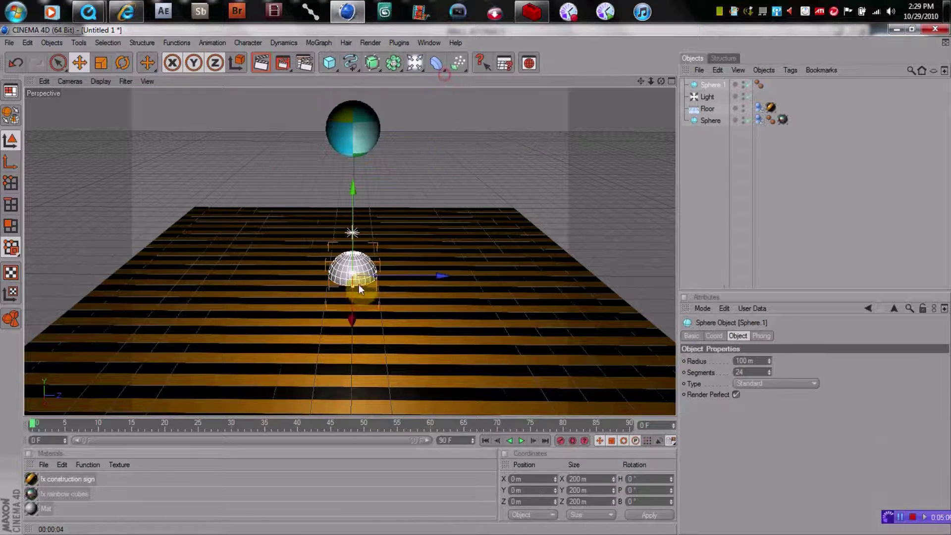
drag(349, 212, 331, 194)
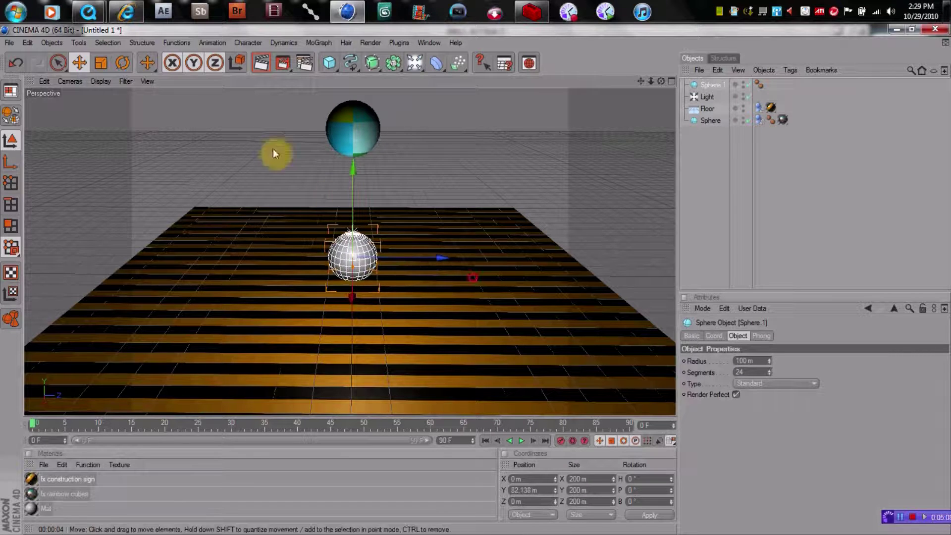
Scale the new sphere down to about 48 m across and lower it onto the floor, to Y about 24.4 m.
click(100, 63)
mouse_move(448, 261)
mouse_down()
mouse_move(426, 256)
mouse_move(445, 256)
mouse_up()
alt+drag(549, 296, 540, 280)
drag(661, 81, 660, 99)
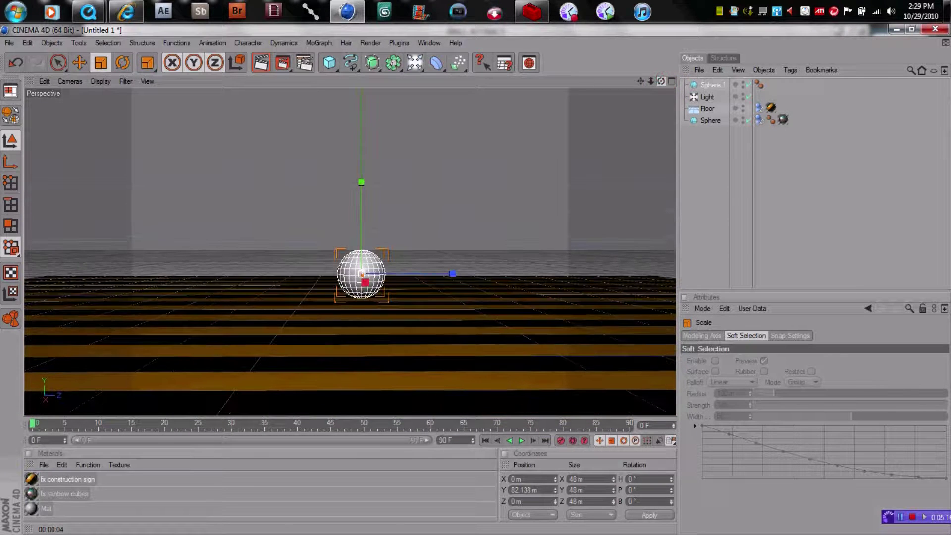
click(79, 63)
drag(362, 200, 361, 256)
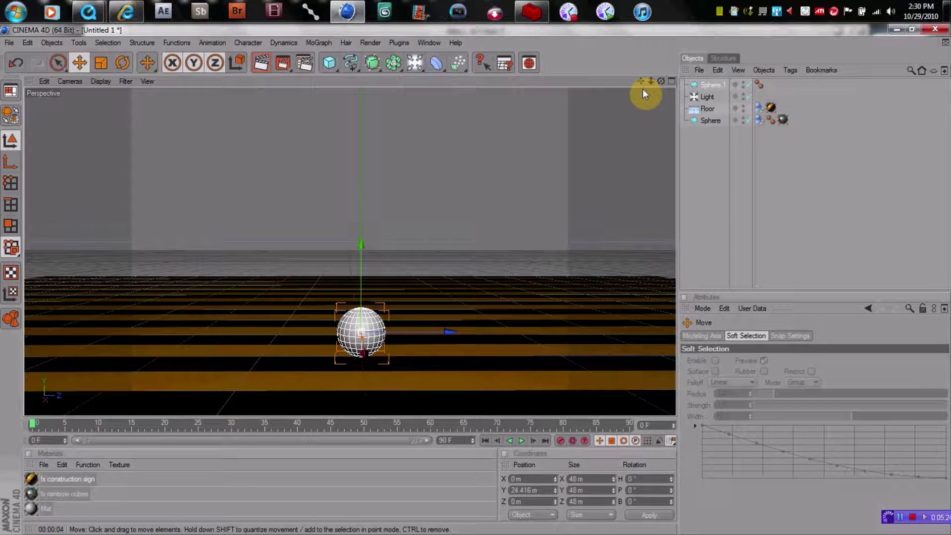
Add a MoGraph Cloner object and make the small sphere its child.
scroll(581, 186, down, 5)
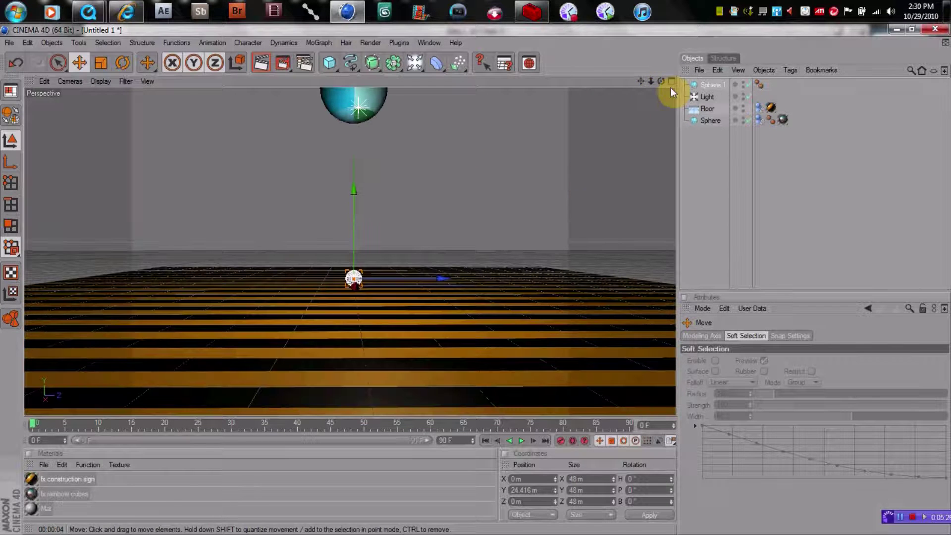
drag(660, 82, 661, 109)
key(ctrl+shift+z)
key(ctrl+shift+z)
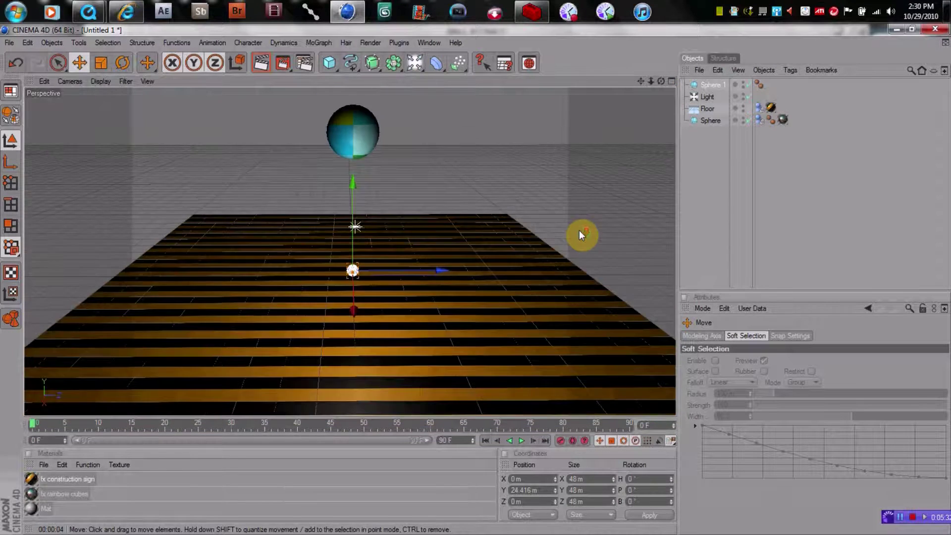
drag(651, 81, 661, 82)
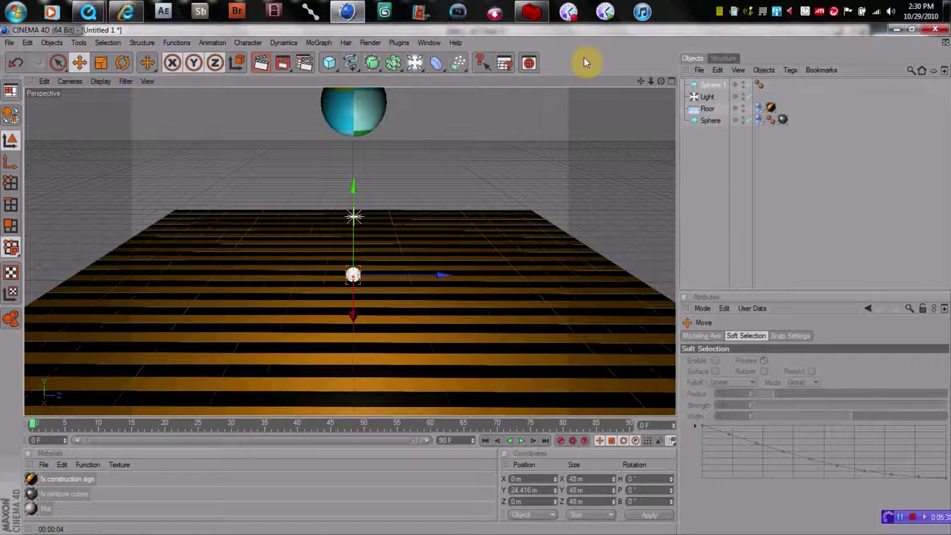
click(711, 85)
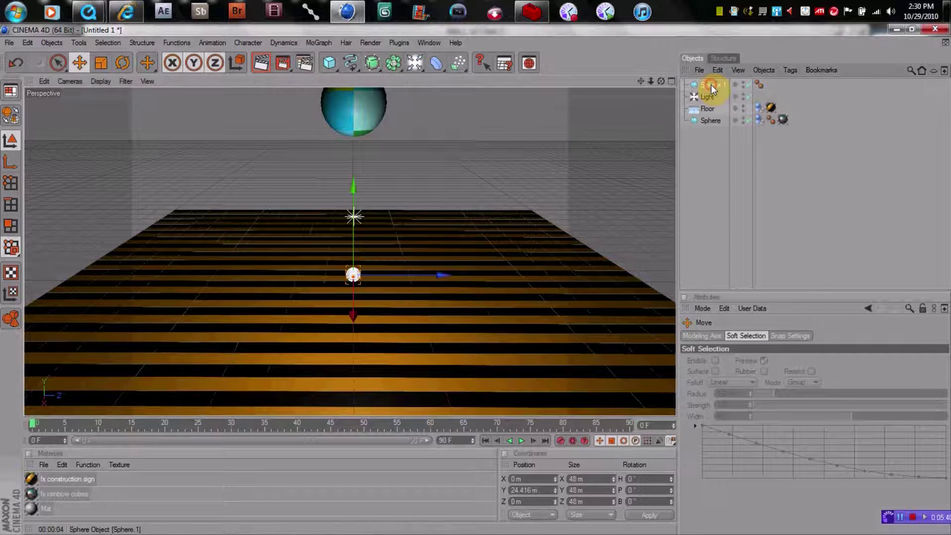
click(320, 43)
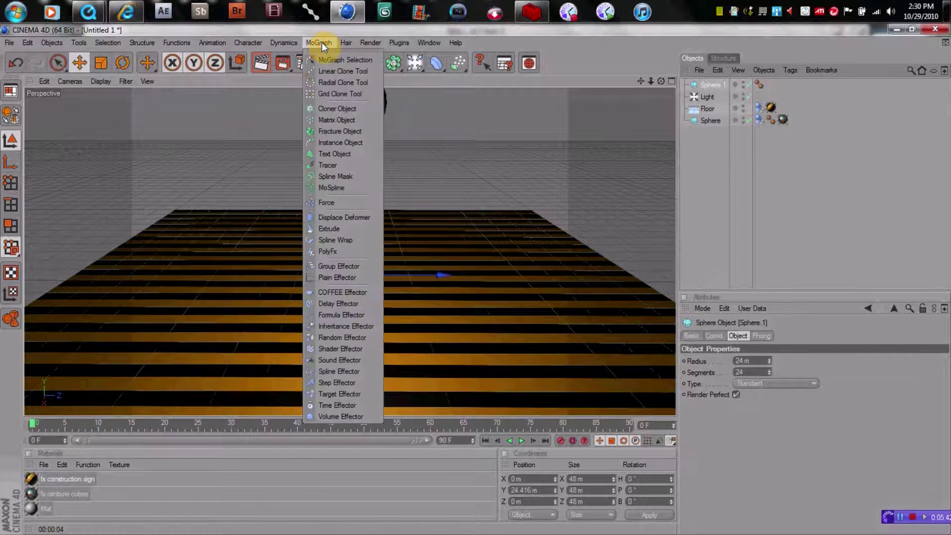
click(334, 108)
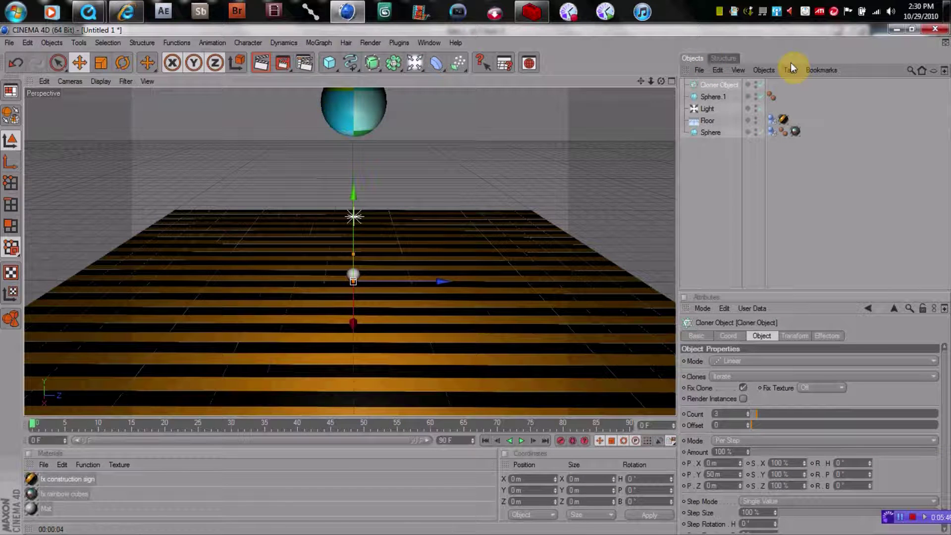
click(716, 97)
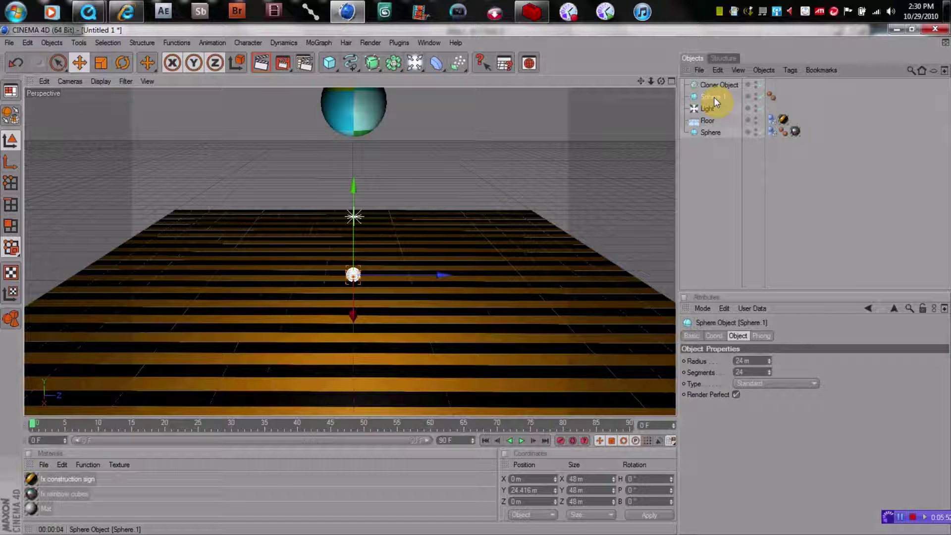
drag(717, 89, 718, 85)
drag(718, 85, 718, 84)
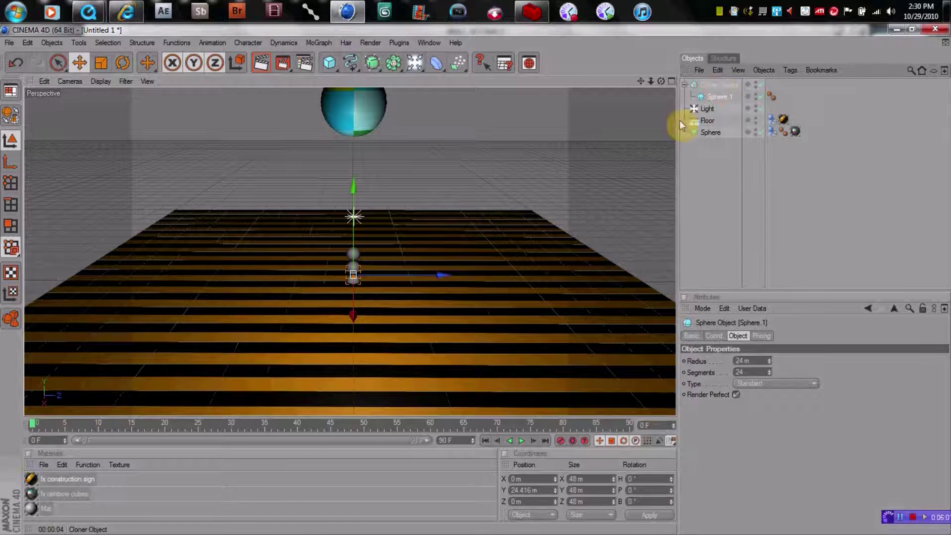
Switch the Cloner to Grid Array mode and set its Y count to 1.
scroll(509, 265, up, 4)
scroll(509, 266, up, 3)
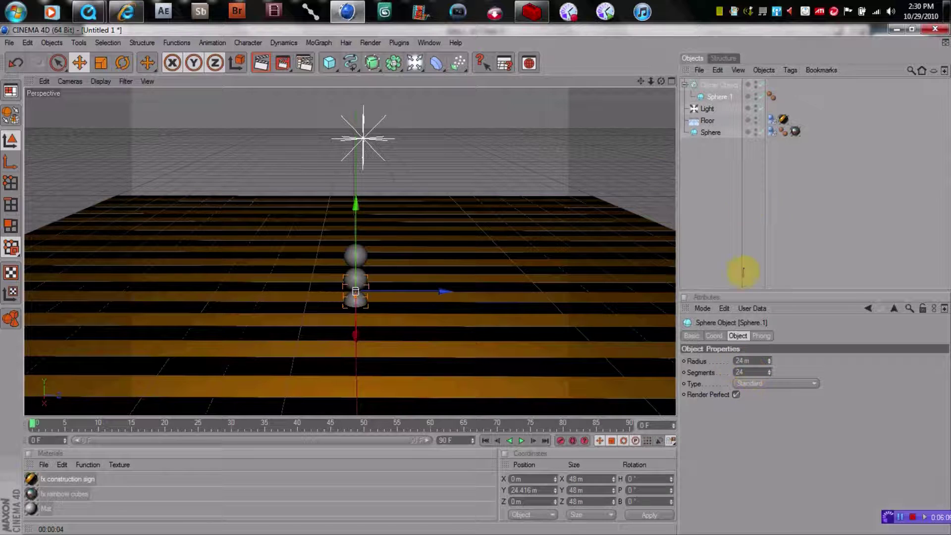
click(710, 85)
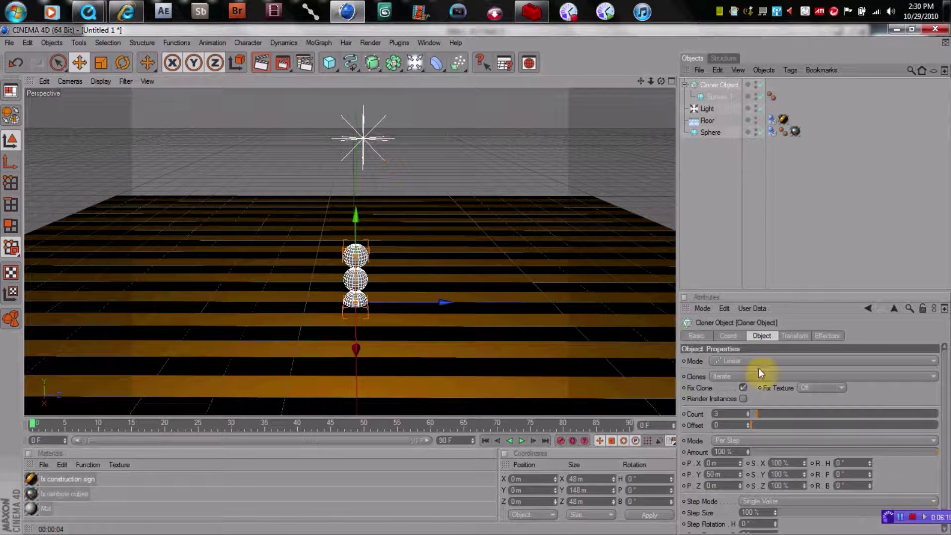
click(795, 336)
click(763, 336)
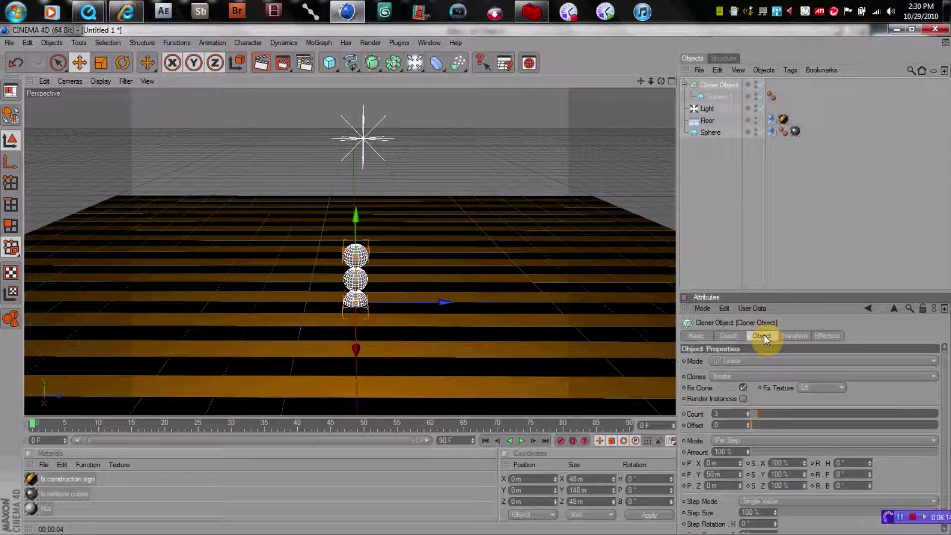
click(934, 361)
click(839, 407)
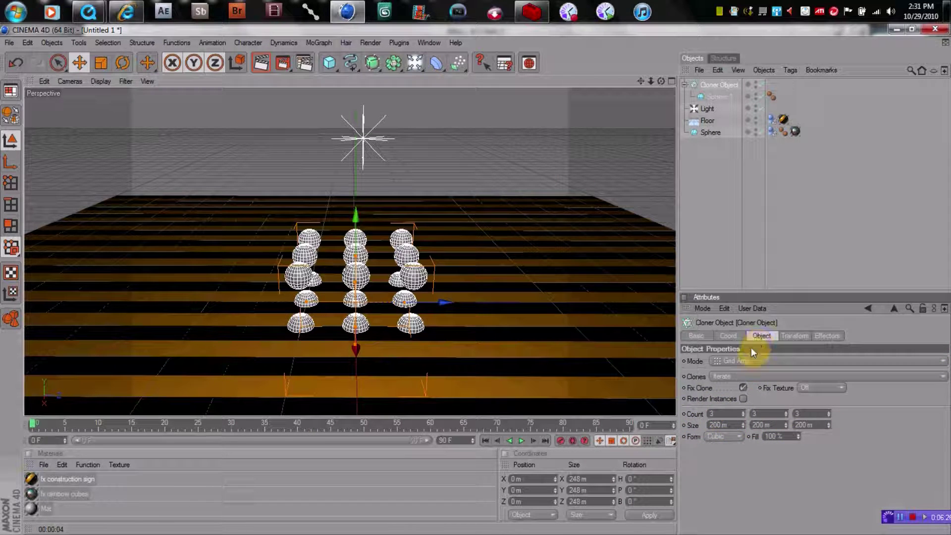
click(768, 413)
text(1)
key(Return)
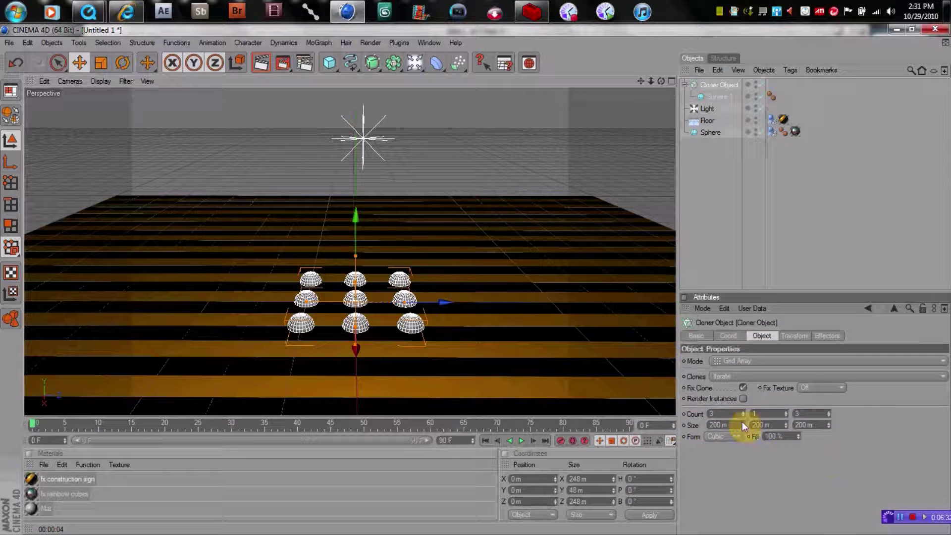
Set the Cloner's count to 7 × 1 × 7 and size to 576 × 200 × 606 m, and raise it to Y about 23 m.
click(709, 414)
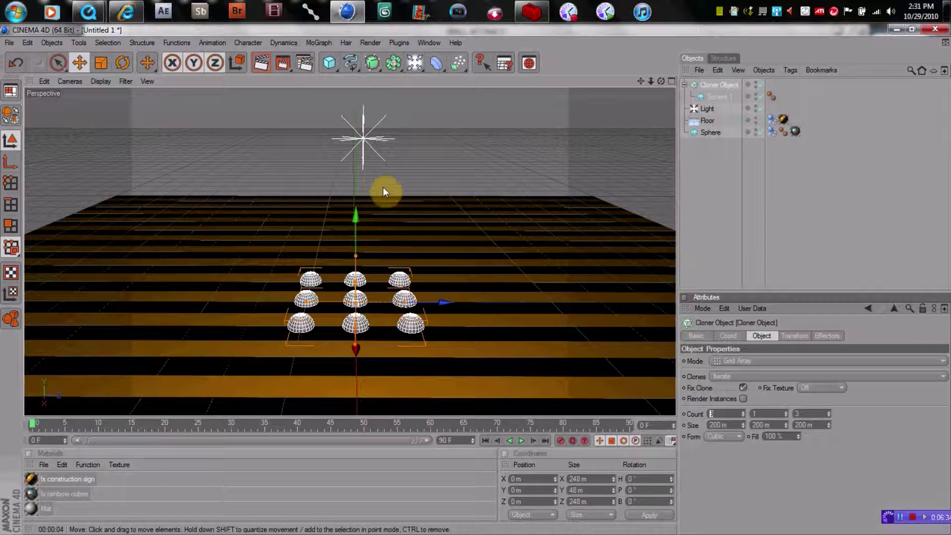
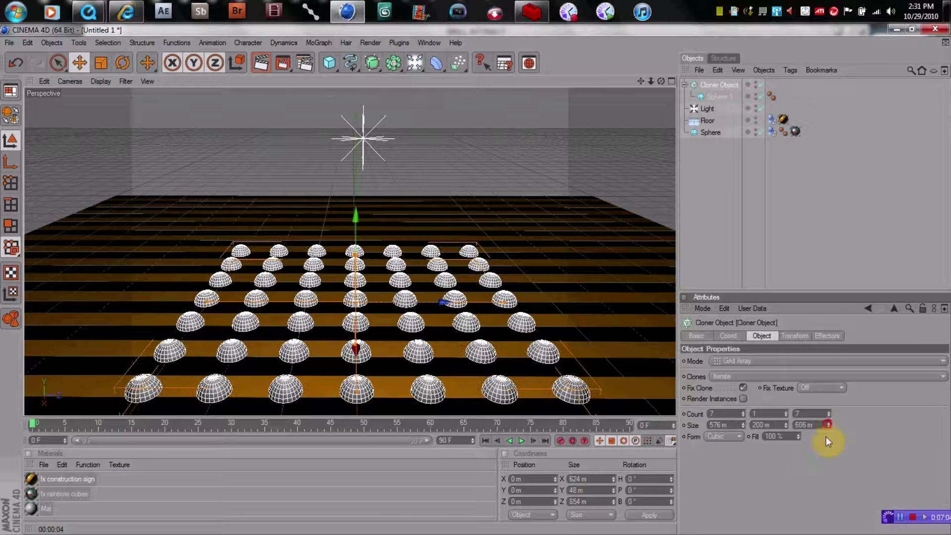
drag(663, 81, 544, 144)
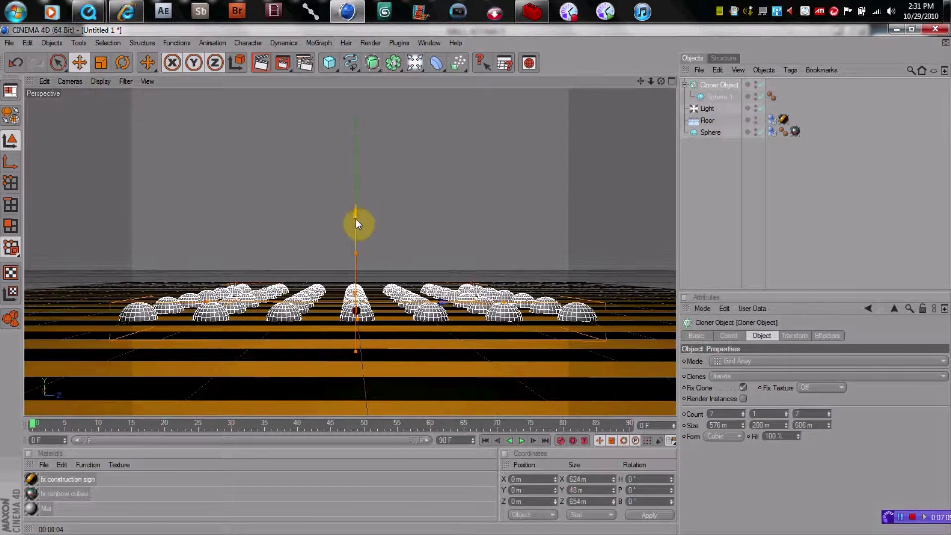
drag(355, 216, 356, 202)
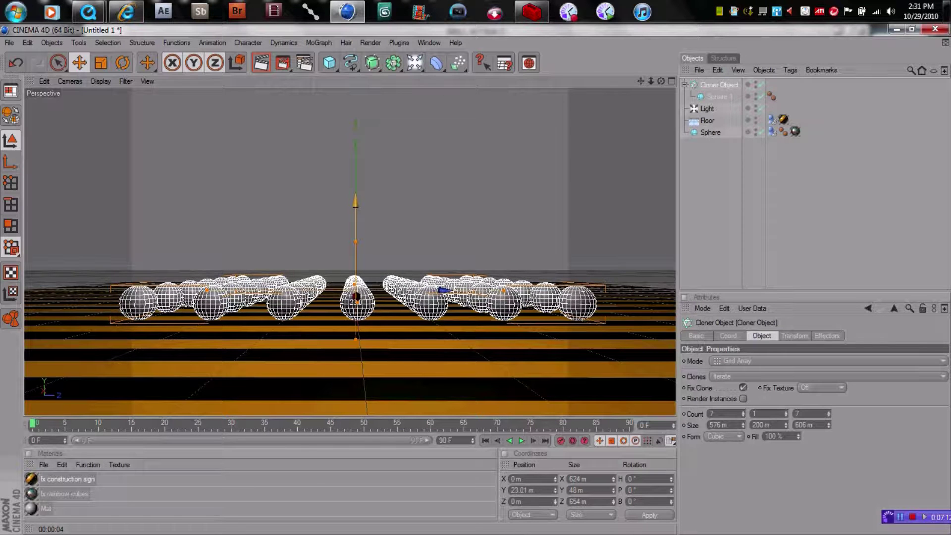
click(716, 86)
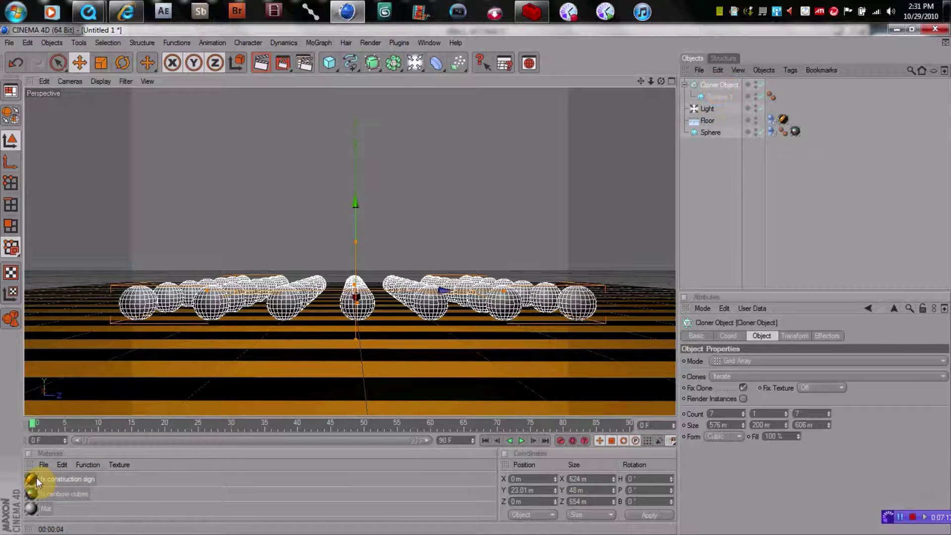
Render the perspective view to check the cloned spheres on the floor.
click(371, 43)
click(389, 55)
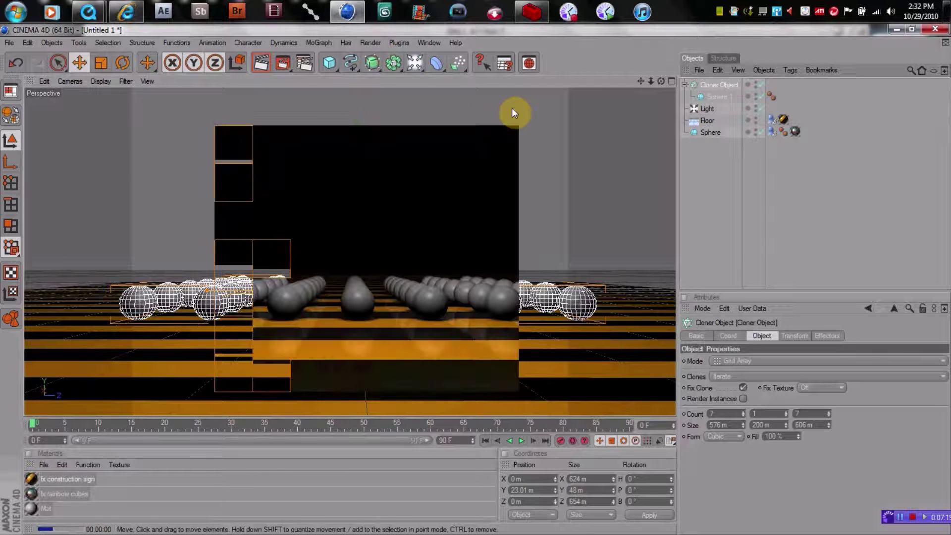
click(353, 475)
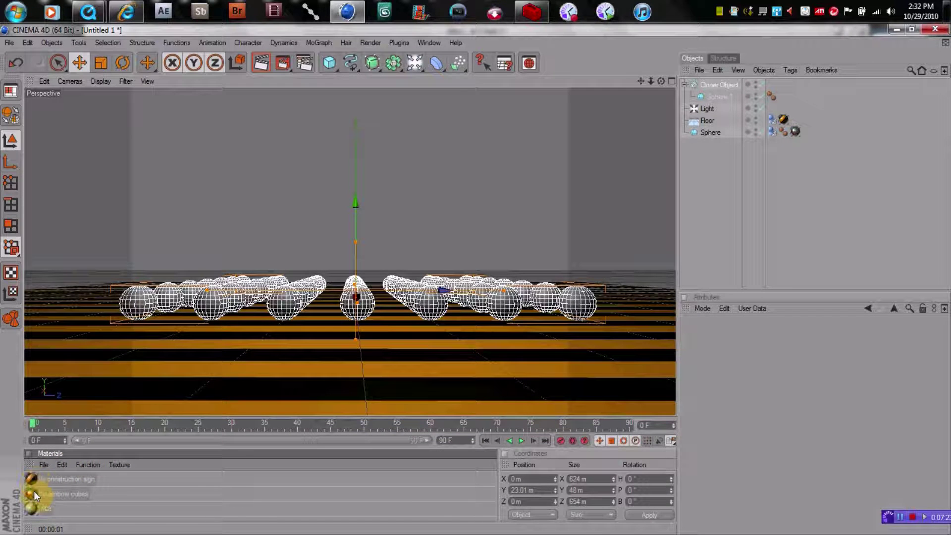
Create a new material and set its colour to near-black, RGB 13, 13, 13.
click(43, 464)
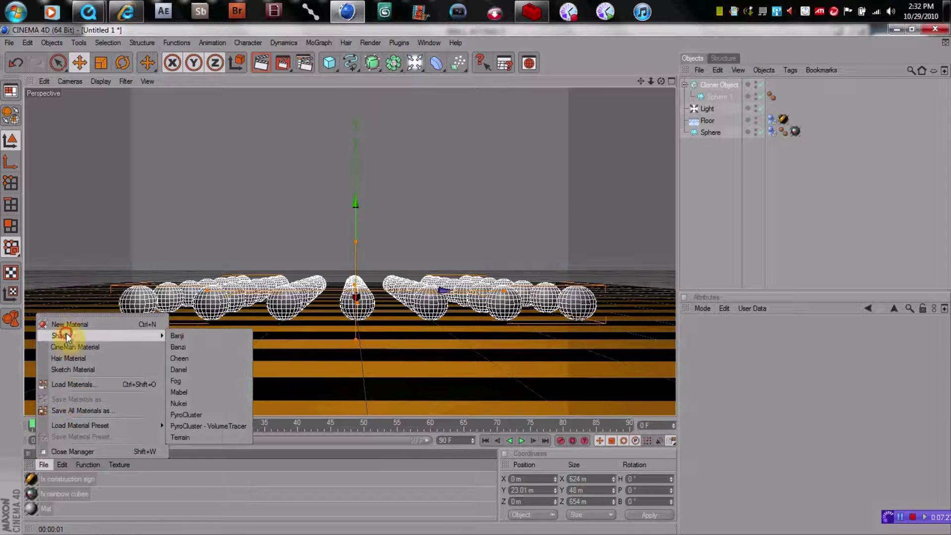
mouse_move(98, 338)
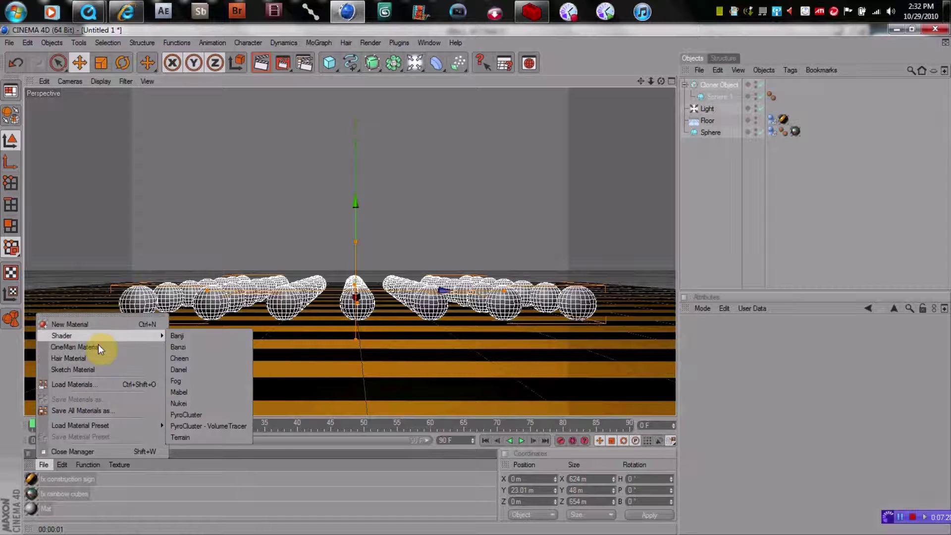
click(74, 324)
double_click(33, 477)
click(203, 230)
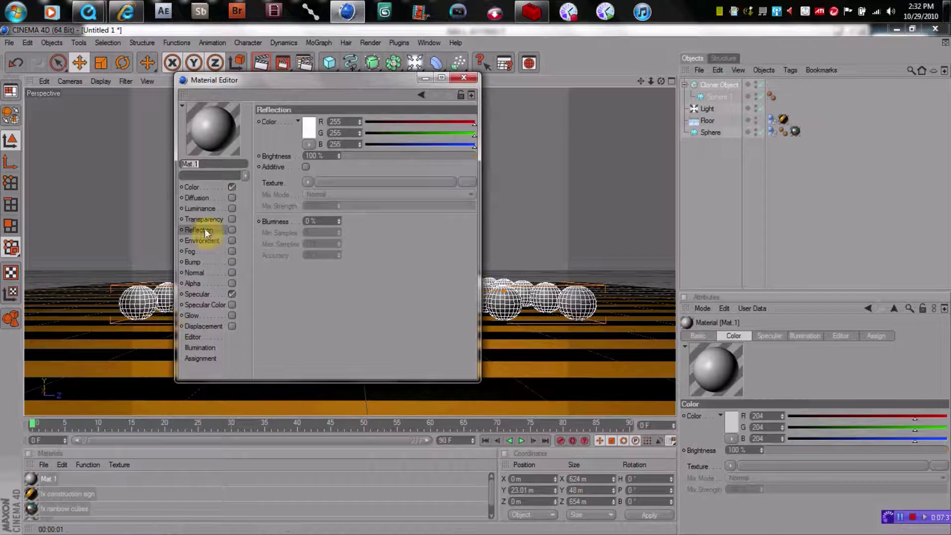
click(192, 187)
click(302, 130)
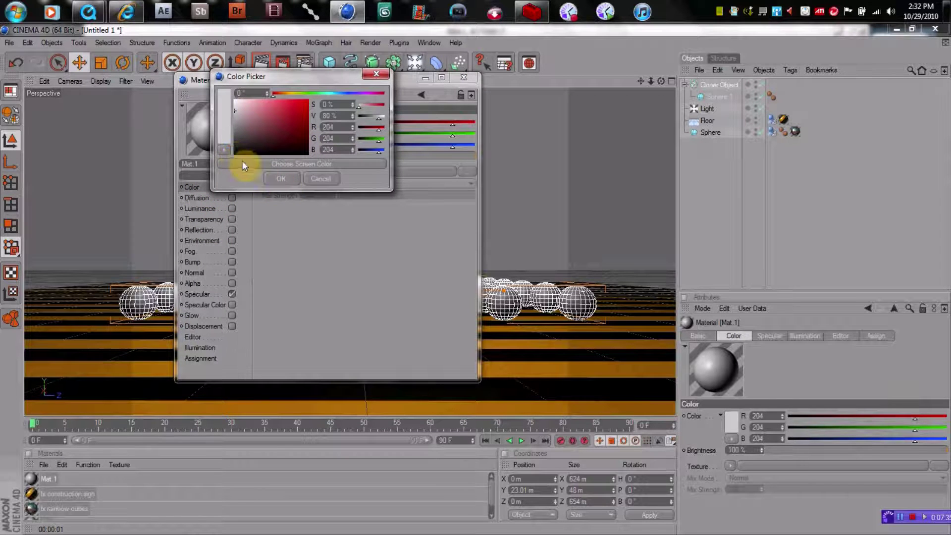
click(237, 151)
click(276, 178)
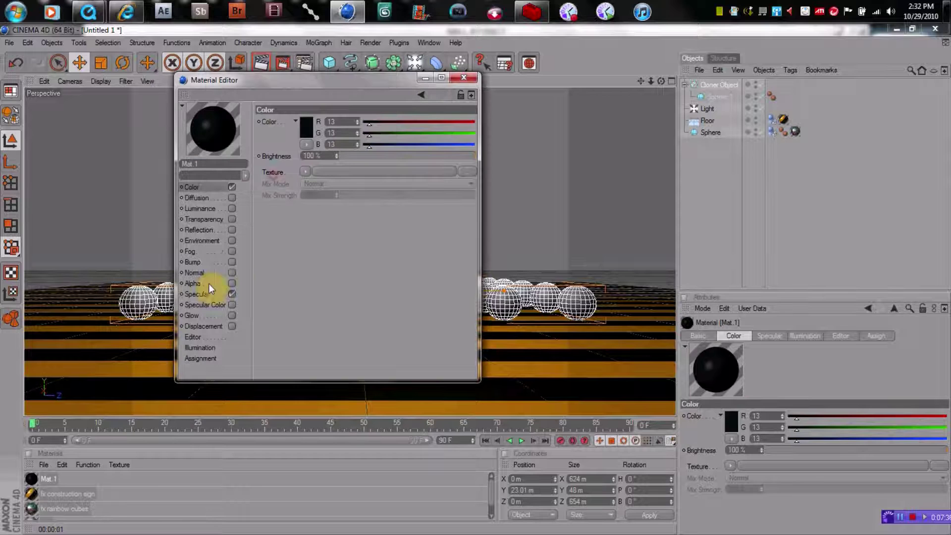
Enable reflection at 25% brightness for the new black material and apply the material to the Cloner object.
click(232, 229)
click(315, 155)
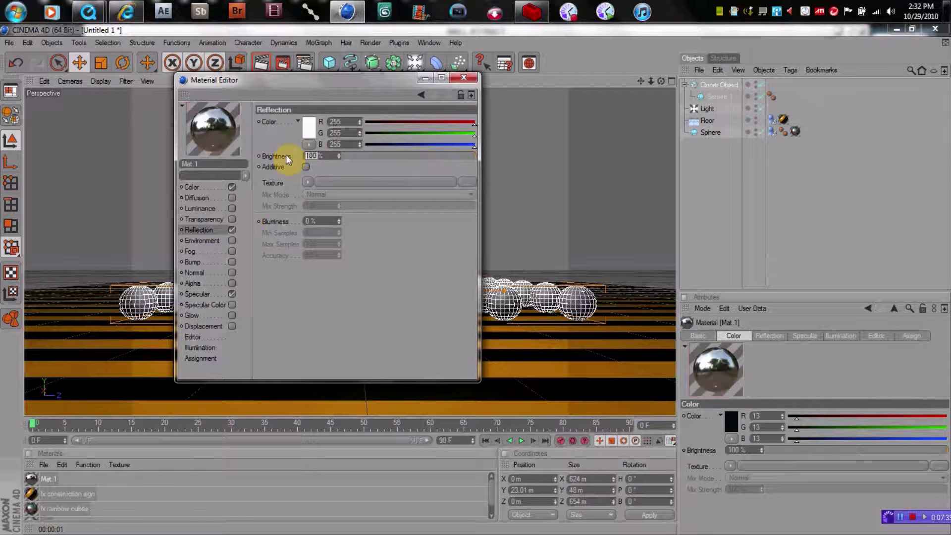
text(25)
click(390, 304)
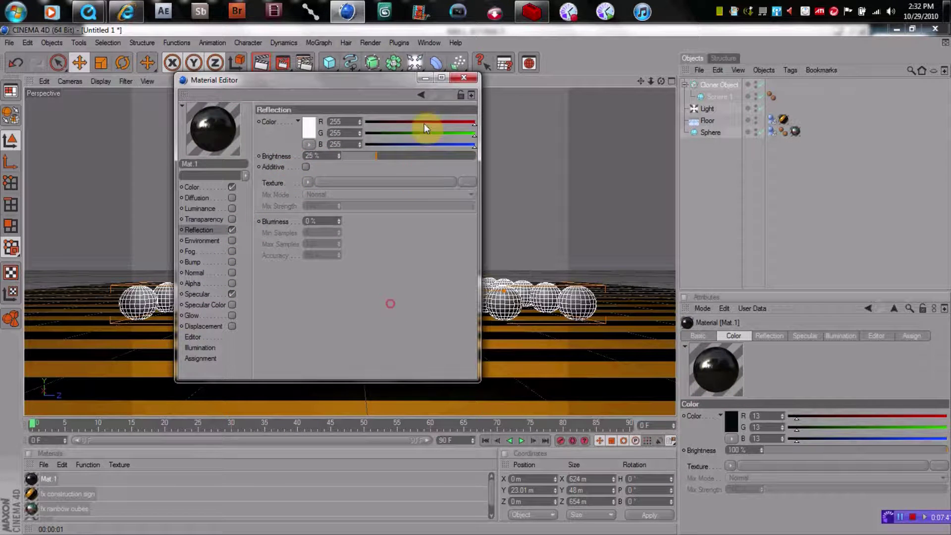
click(463, 77)
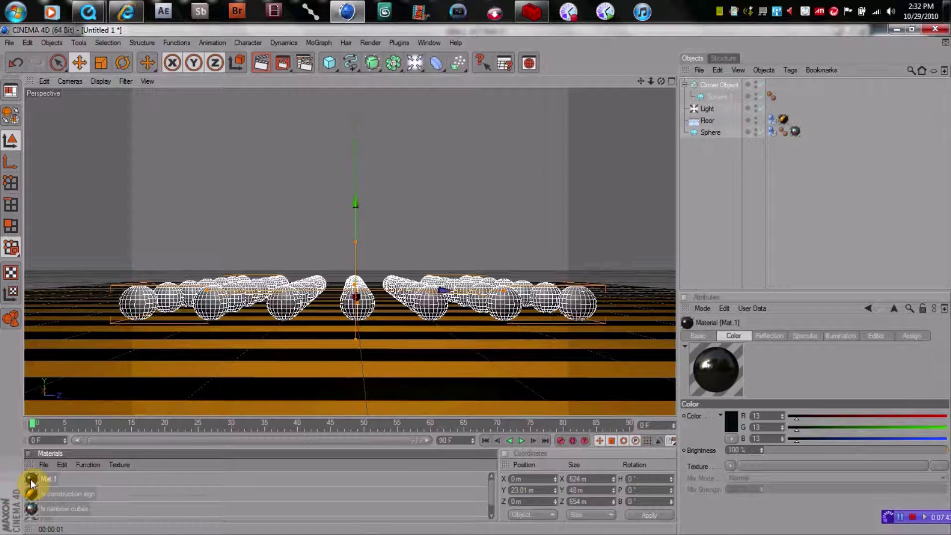
drag(30, 480, 712, 83)
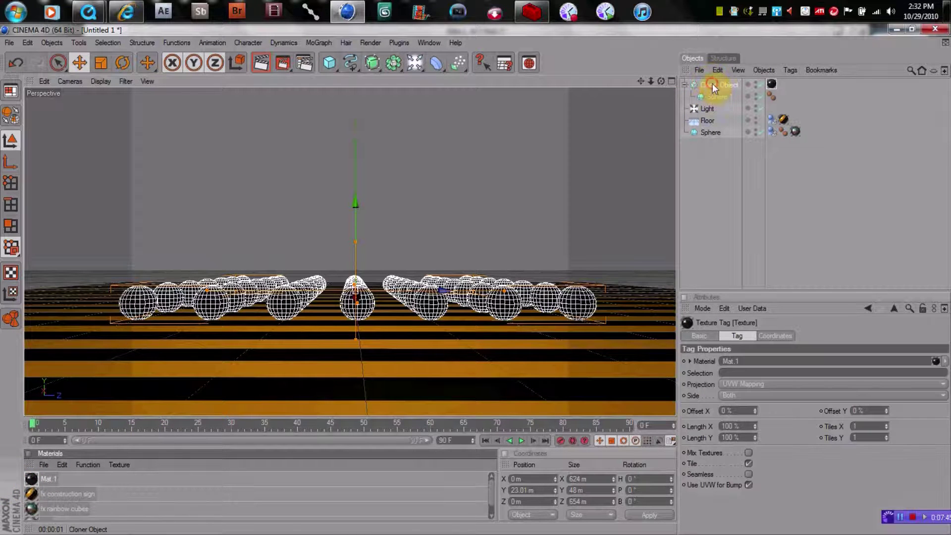
Render the view to check the black reflective spheres, and reframe the scene to show the large sphere above the grid.
click(370, 43)
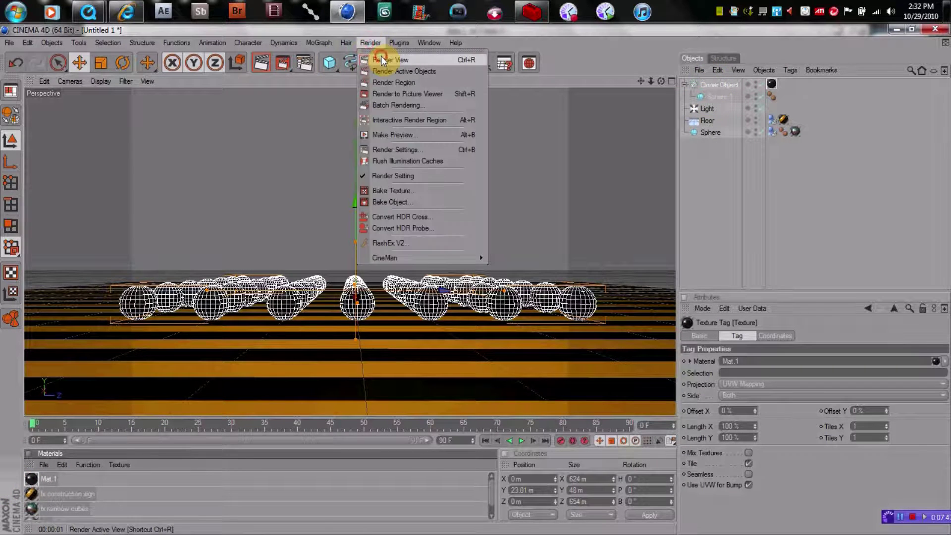
click(379, 59)
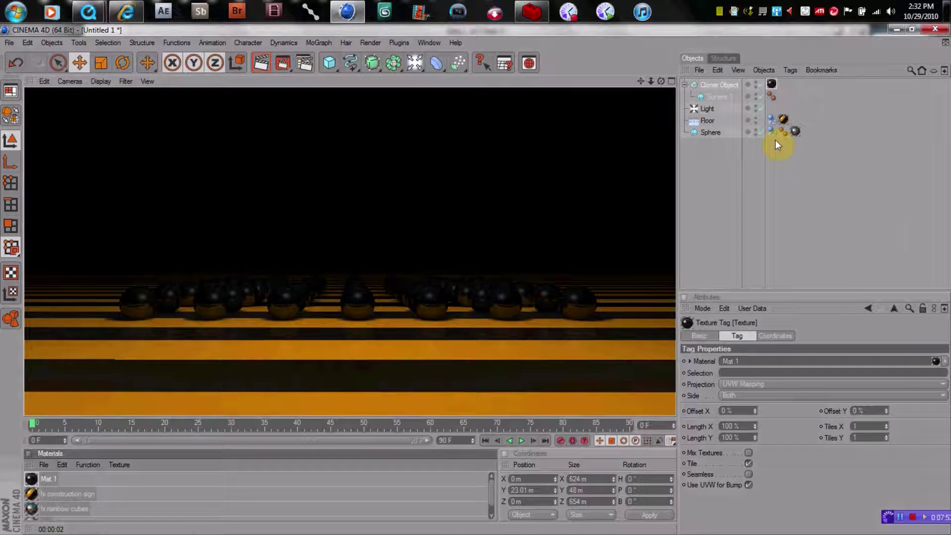
click(567, 223)
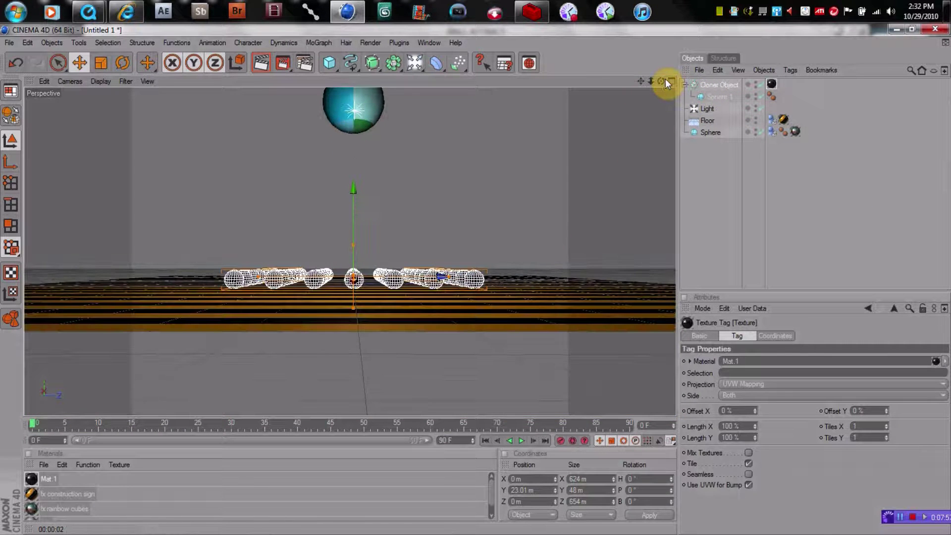
mouse_move(663, 81)
mouse_down()
mouse_move(662, 94)
mouse_move(659, 85)
mouse_move(644, 99)
mouse_move(641, 81)
mouse_move(658, 89)
mouse_move(652, 95)
mouse_up()
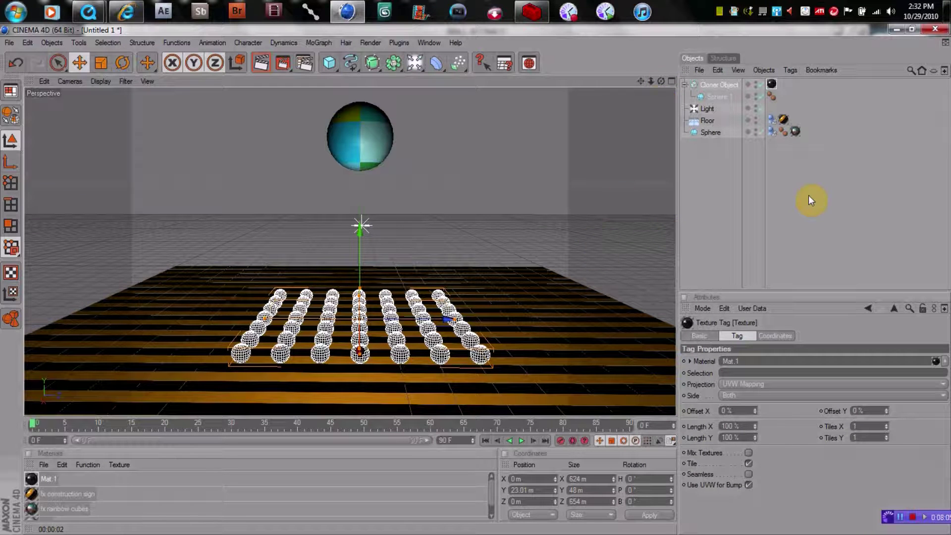
Add a MoGraph Random Effector to the selected Cloner object.
click(315, 43)
click(725, 245)
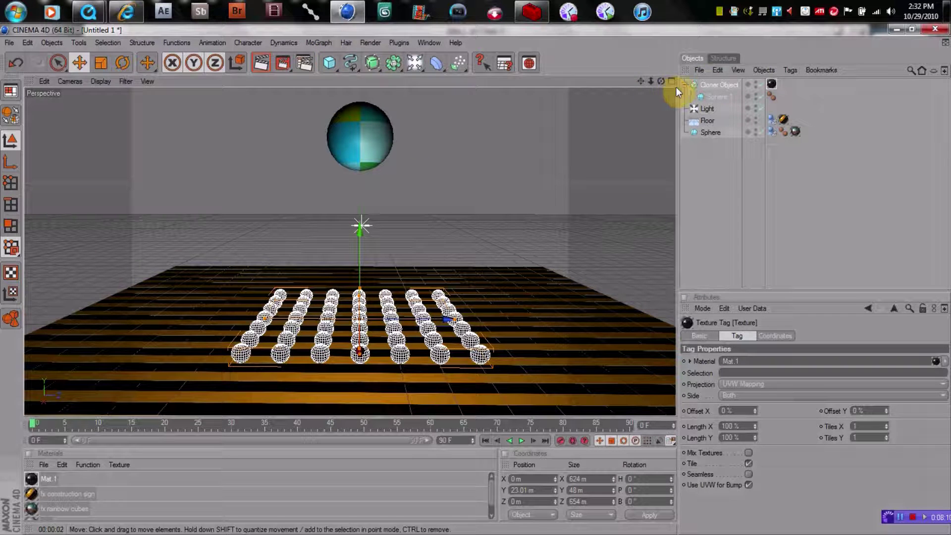
click(714, 84)
click(325, 45)
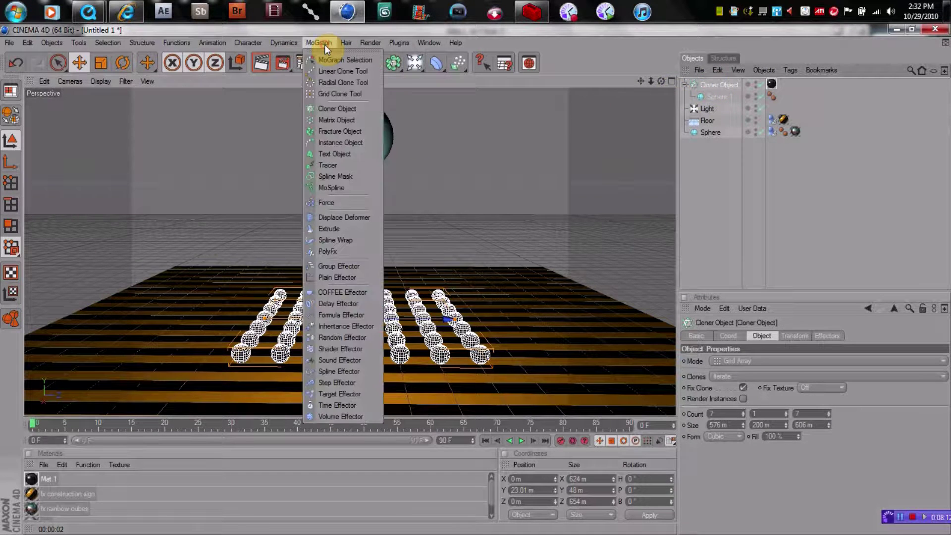
click(333, 340)
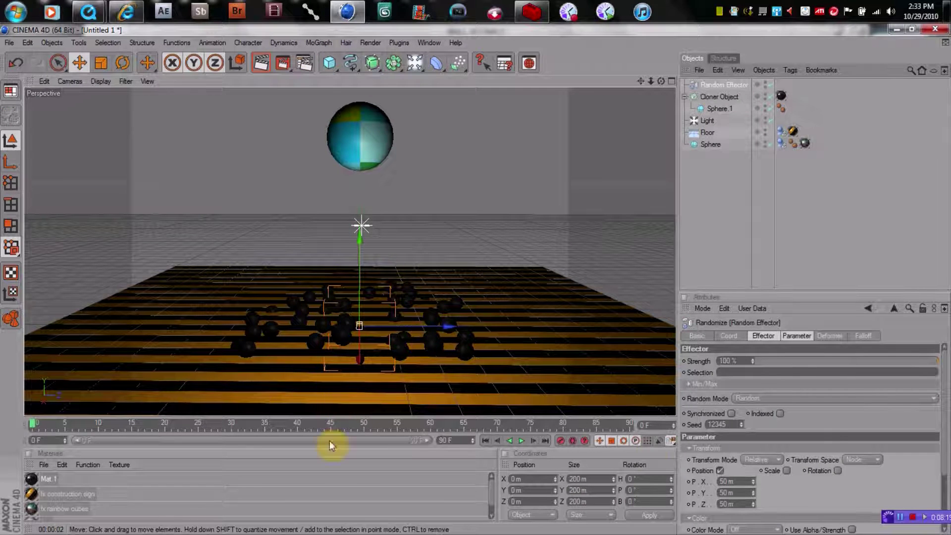
Set the Random Effector's position offsets to 373 m in X, 0 m in Y and 449 m in Z.
click(729, 88)
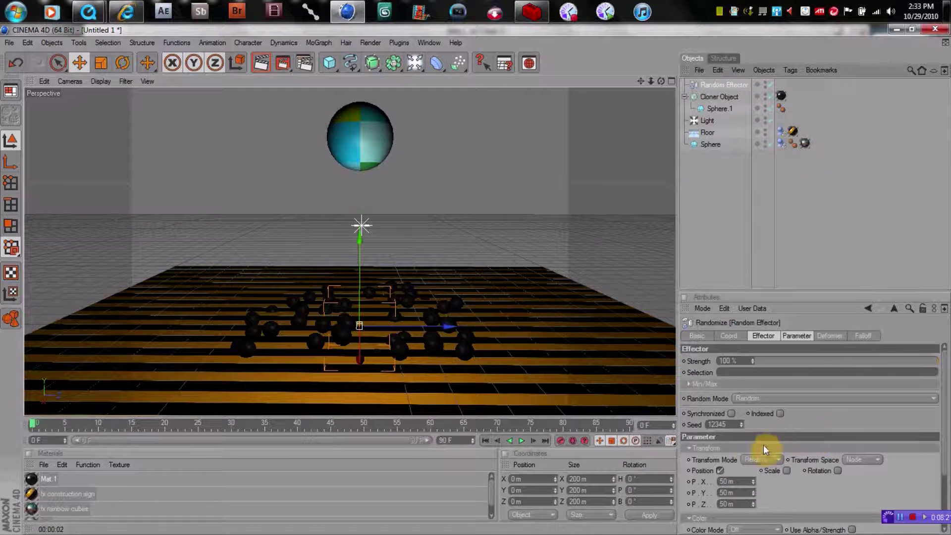
click(790, 336)
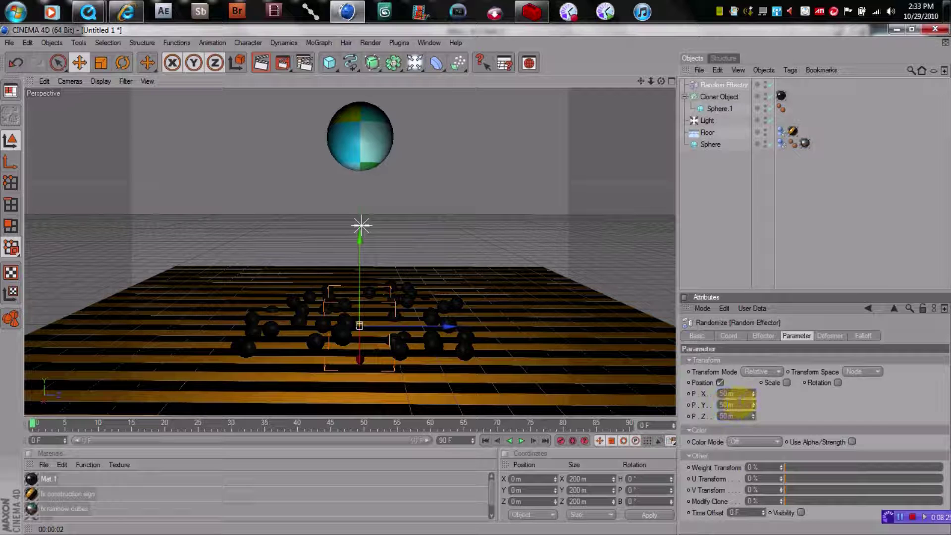
drag(752, 407, 736, 404)
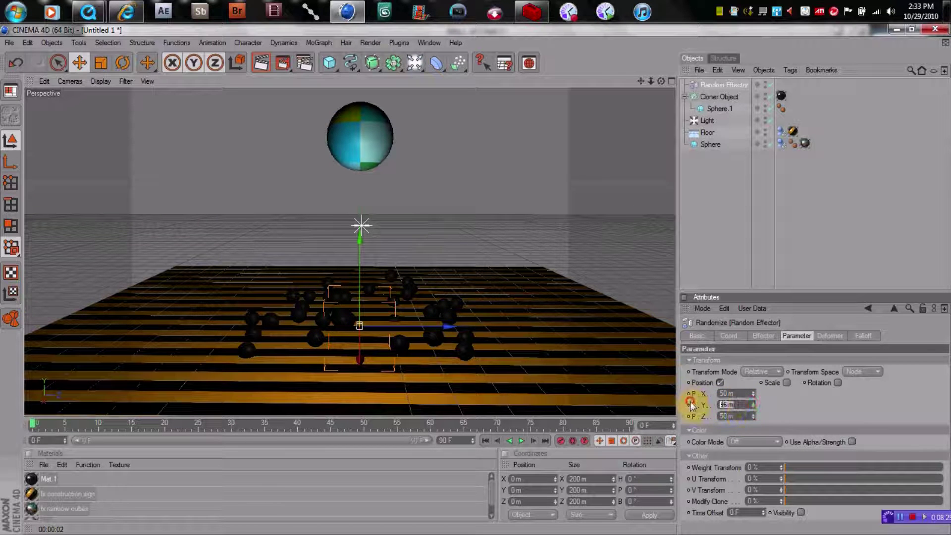
text(0)
key(Return)
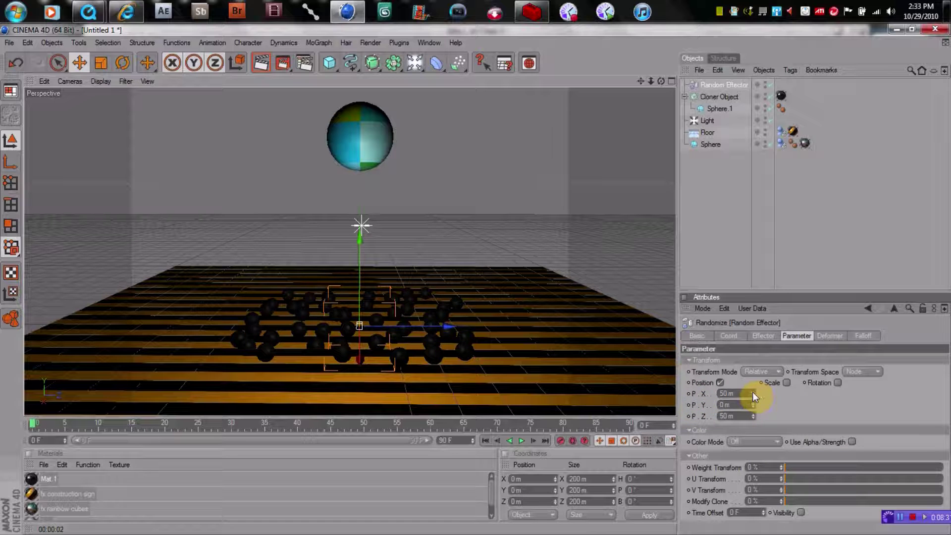
drag(752, 393, 753, 351)
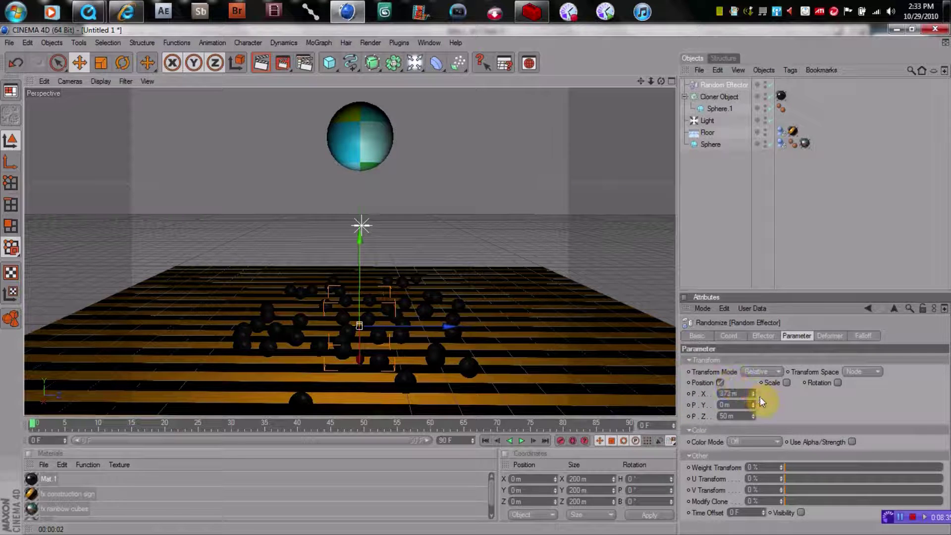
drag(753, 416, 754, 389)
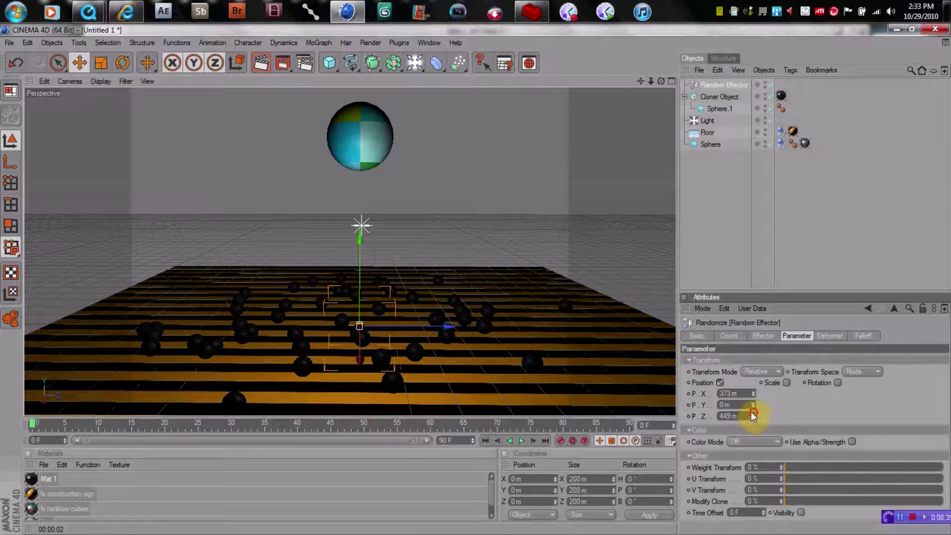
Delete the Random Effector from the scene.
click(745, 86)
key(Delete)
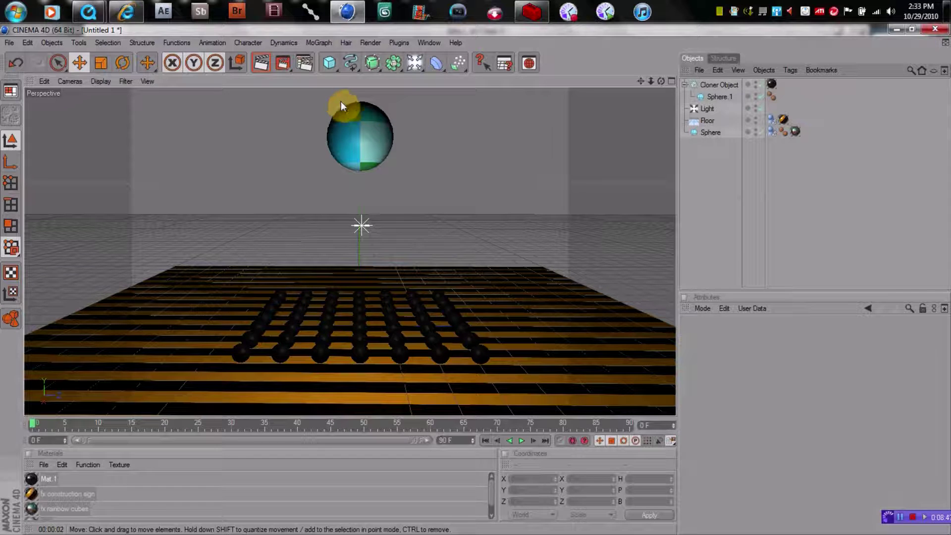
Add a Gravity object with an acceleration of -4 and play the animation to test it.
click(466, 70)
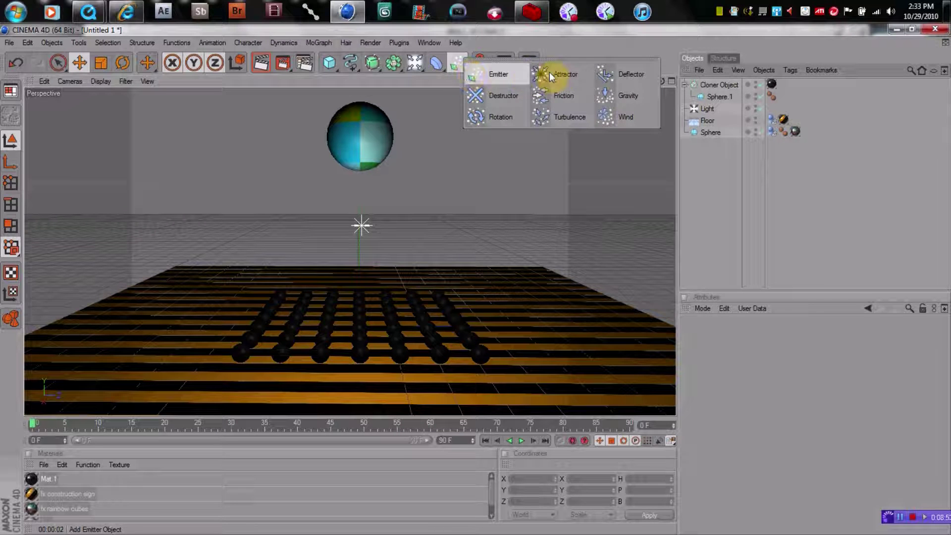
click(624, 90)
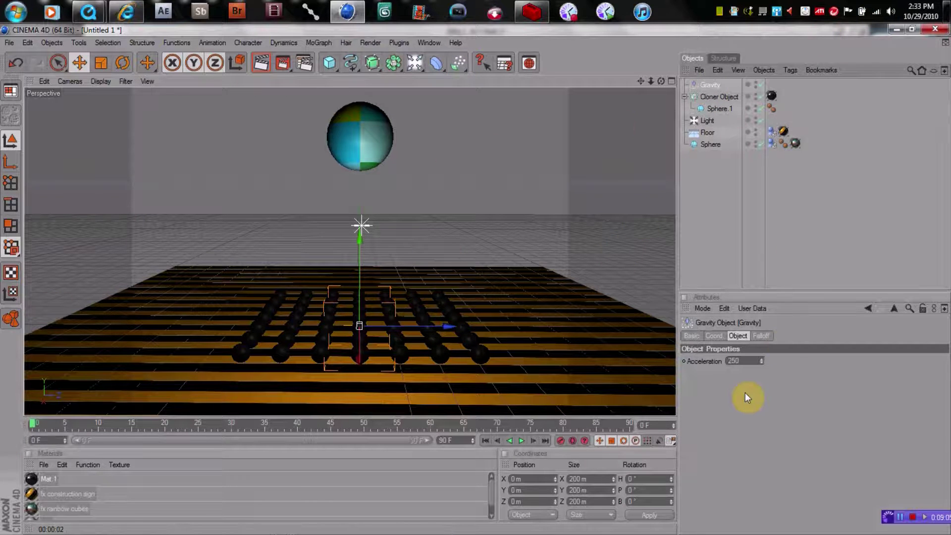
click(745, 361)
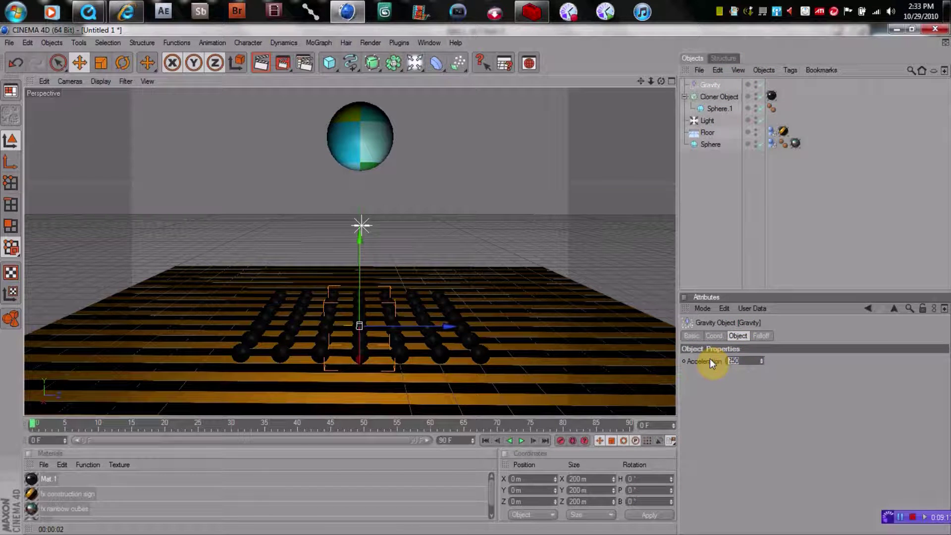
text(-4)
key(Return)
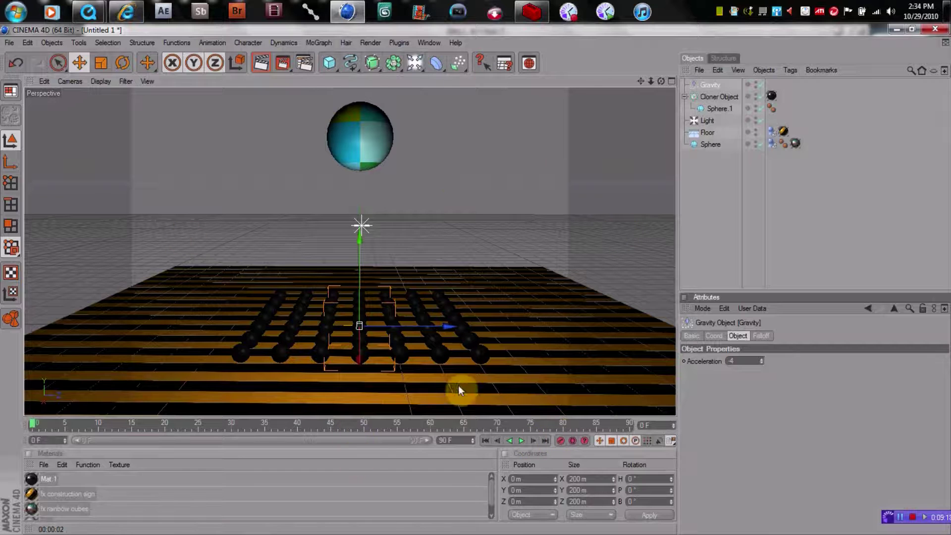
click(521, 441)
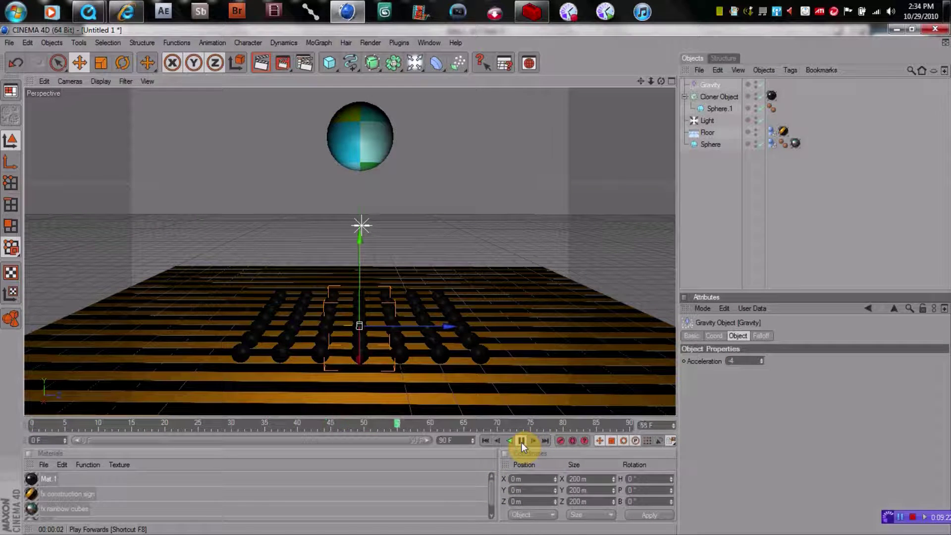
Rewind the animation, add an Attractor object and raise it to about 580 m in Y, at the centre of the textured sphere.
click(521, 441)
click(485, 440)
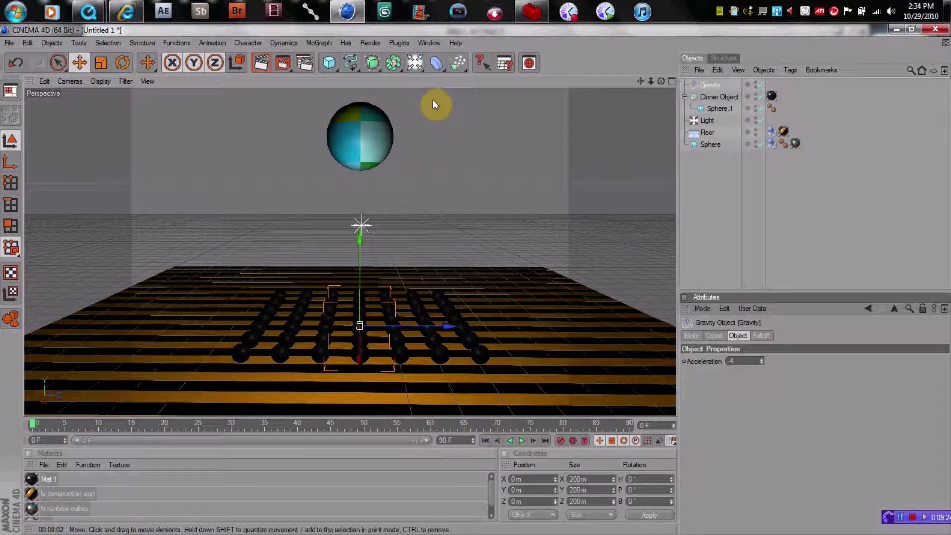
click(465, 70)
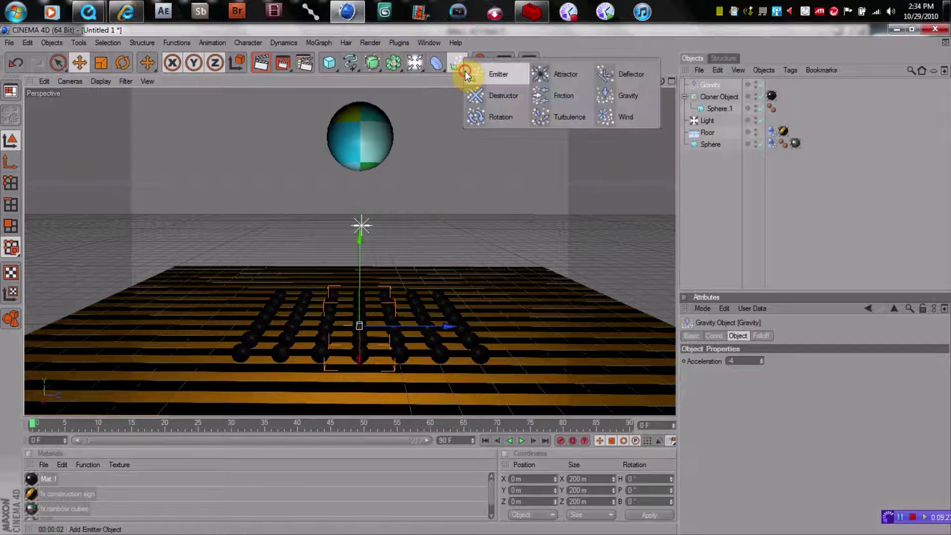
click(552, 81)
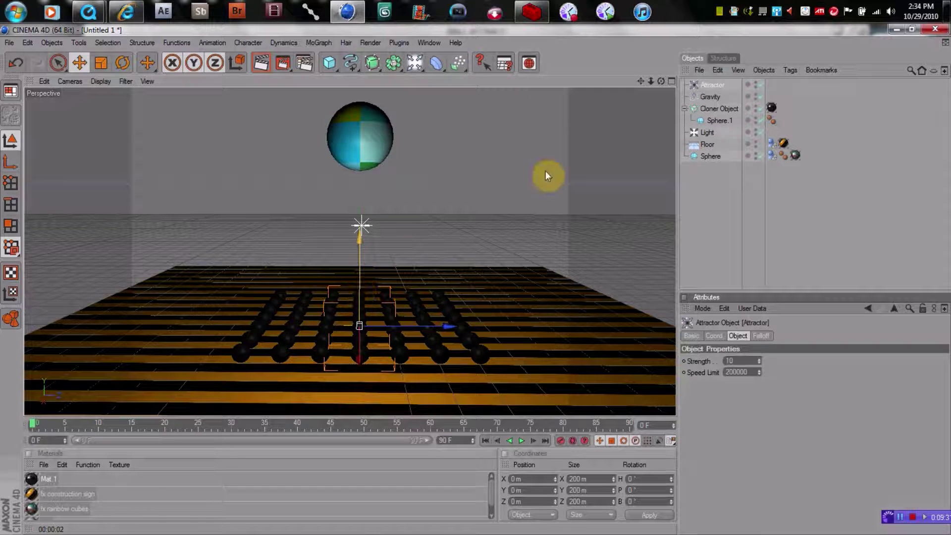
click(709, 83)
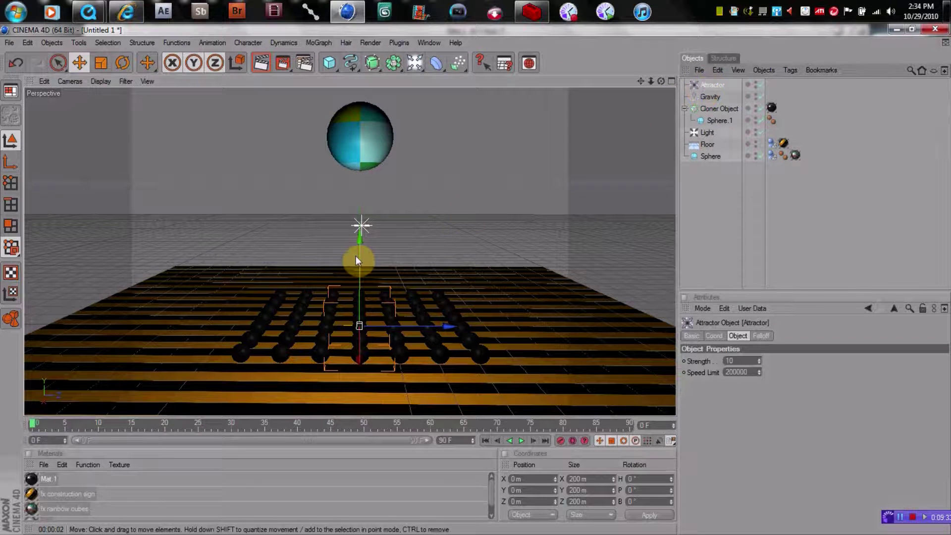
drag(356, 257, 359, 72)
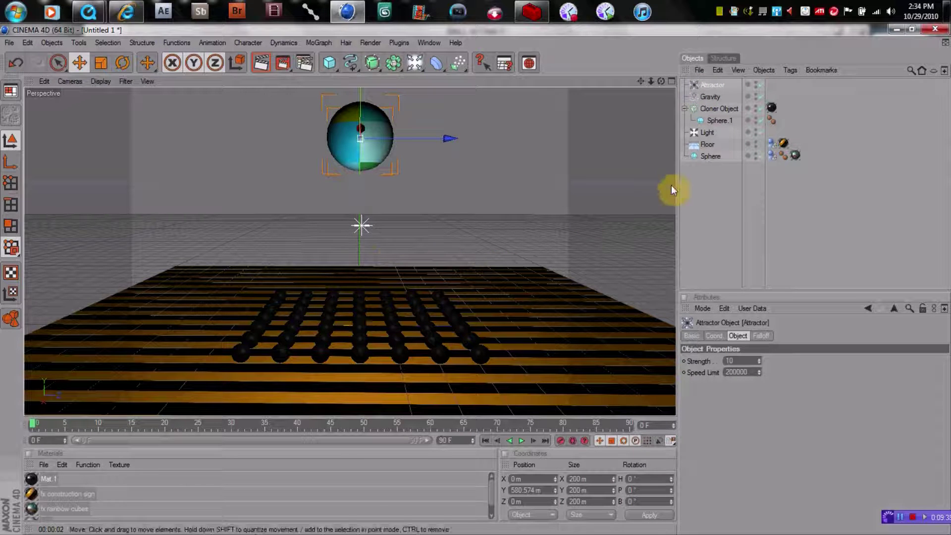
Play the animation to test the Attractor at its default strength and rewind to the first frame.
click(520, 440)
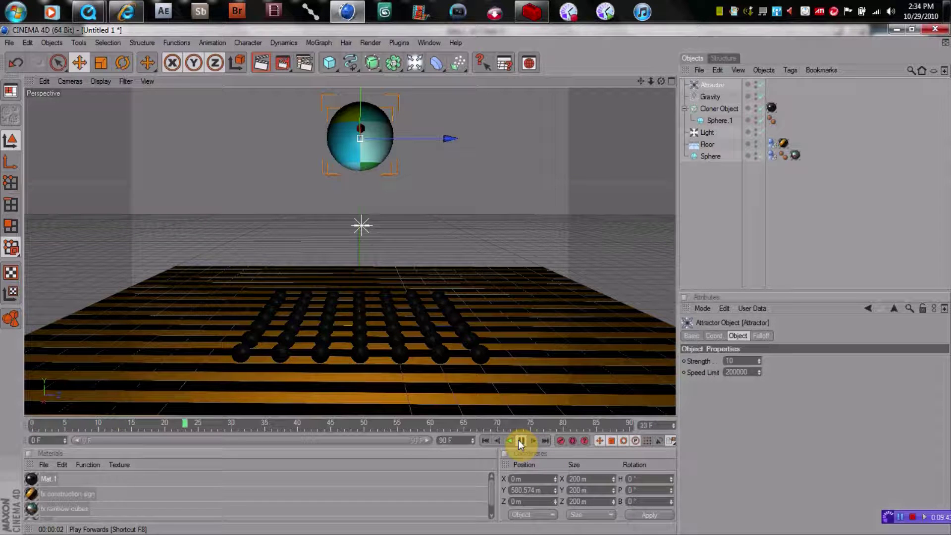
click(712, 84)
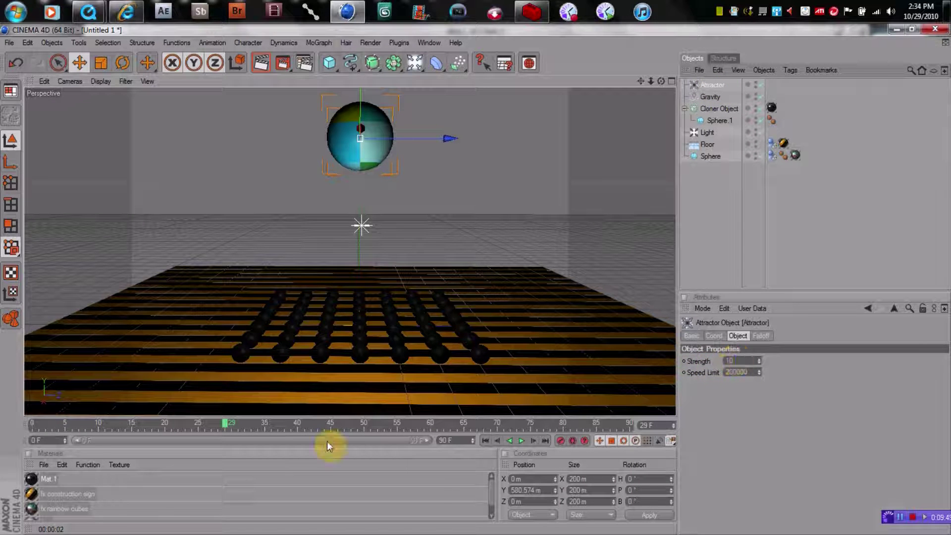
click(486, 440)
Set the Attractor's strength to 200000 and play the animation to test it.
click(742, 360)
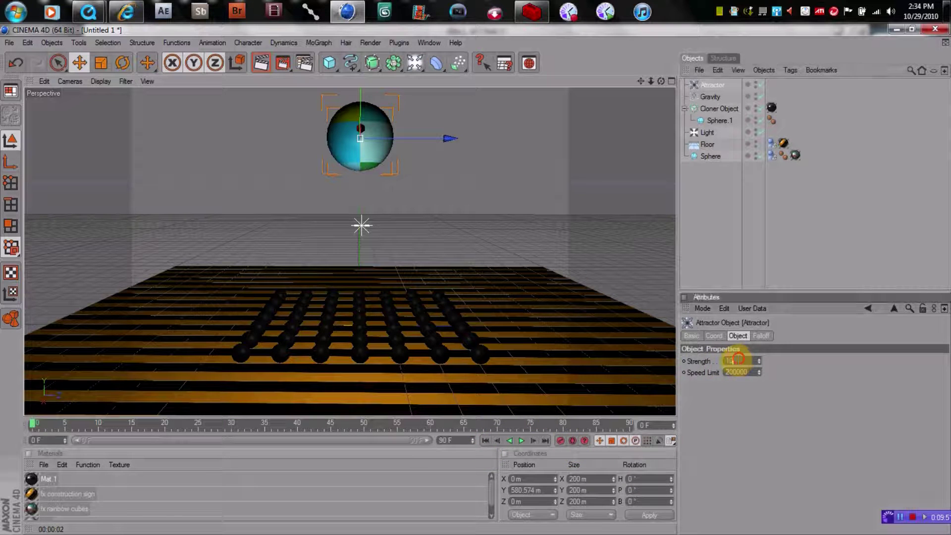
text(20)
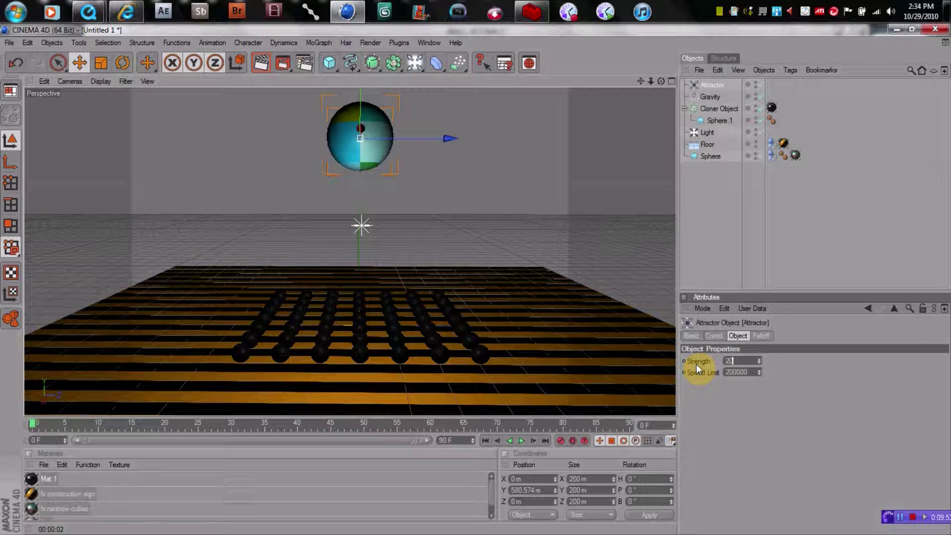
text(0000)
click(740, 395)
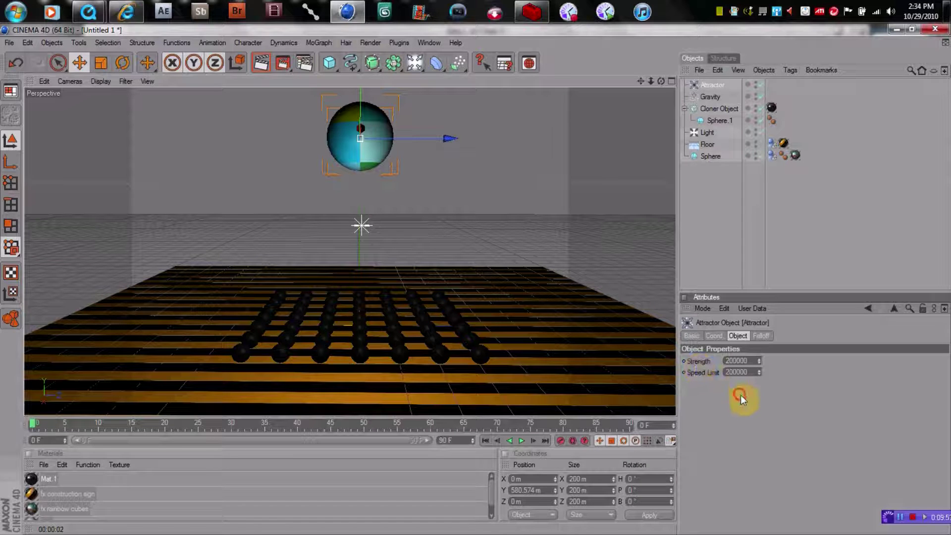
click(520, 441)
Add a MoGraph Rigid Body tag to the Cloner object, play the animation from the start to test it, and rewind.
click(718, 107)
right_click(718, 107)
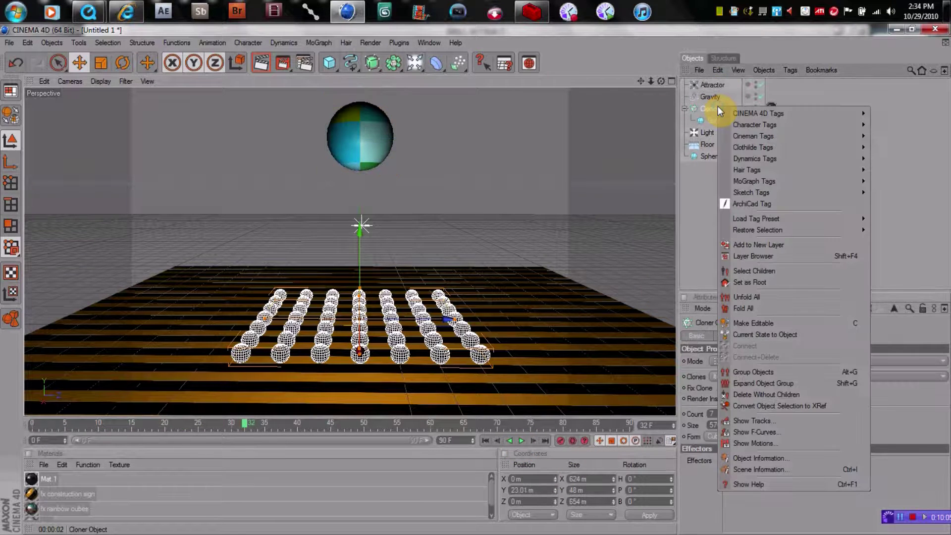
mouse_move(773, 181)
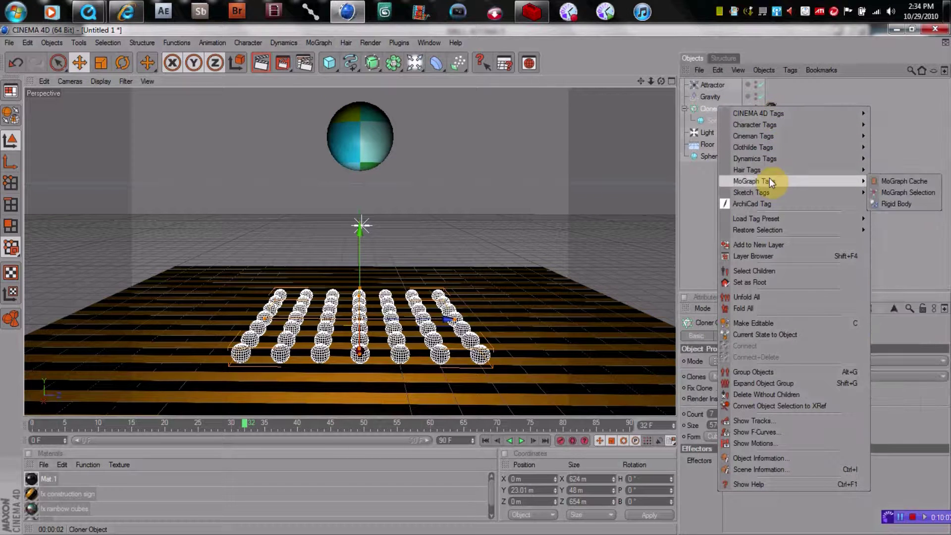
click(897, 203)
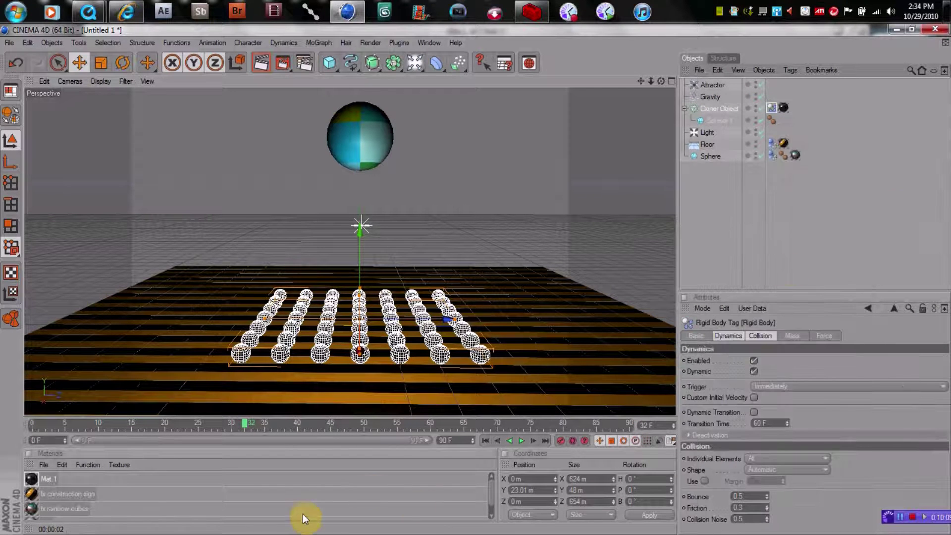
click(486, 441)
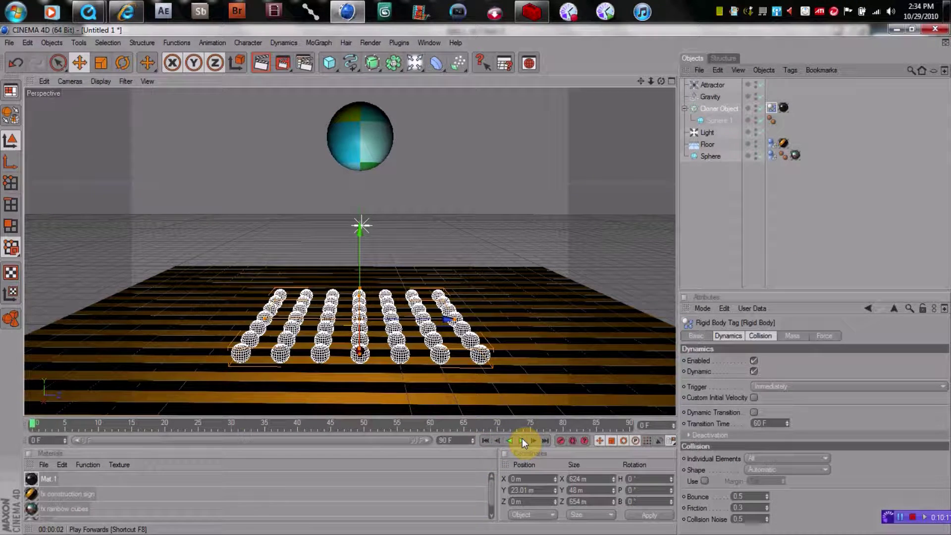
click(521, 440)
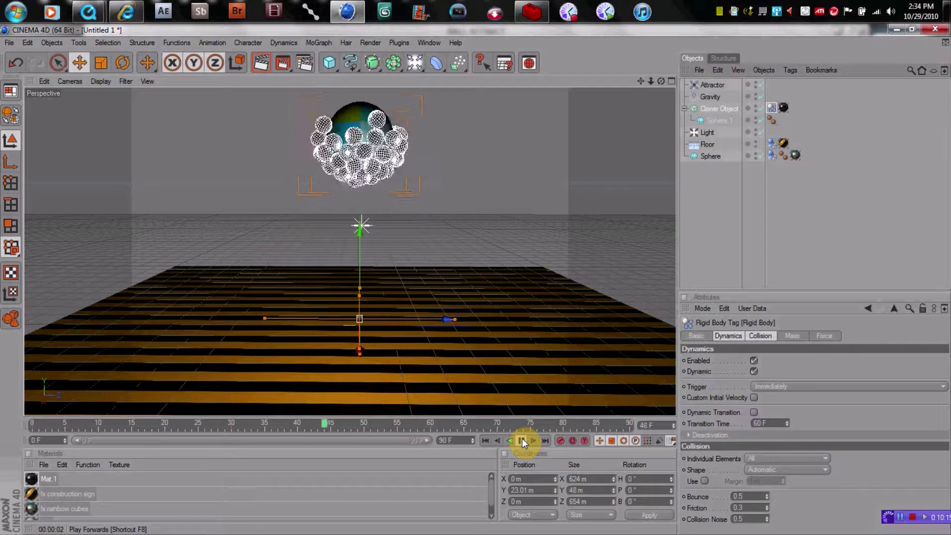
click(522, 440)
click(484, 440)
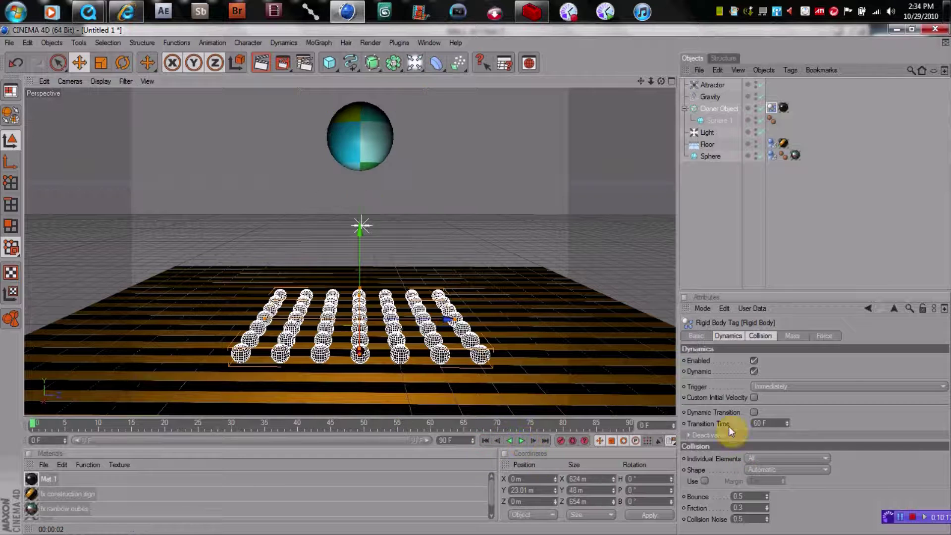
Set the Attractor's strength to 20000 and play the animation to test how the small spheres gather.
click(718, 84)
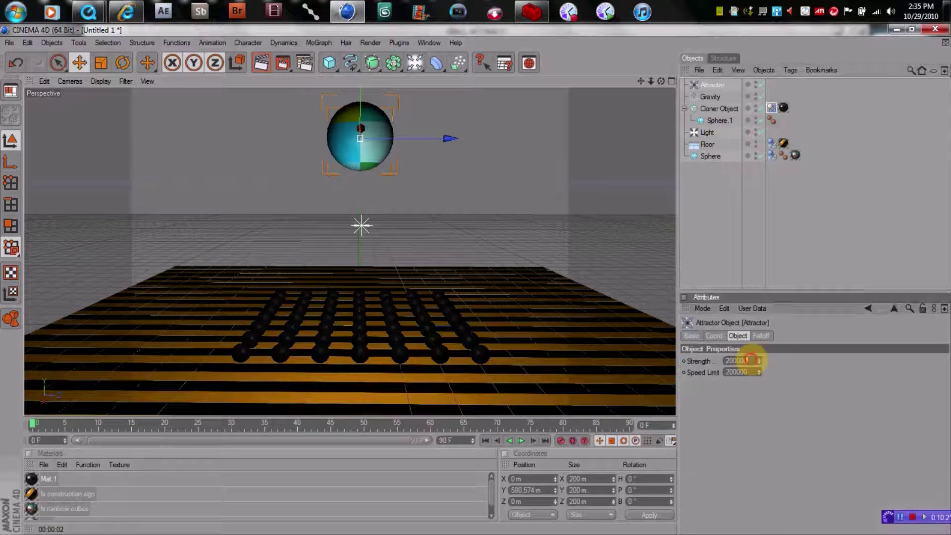
click(745, 360)
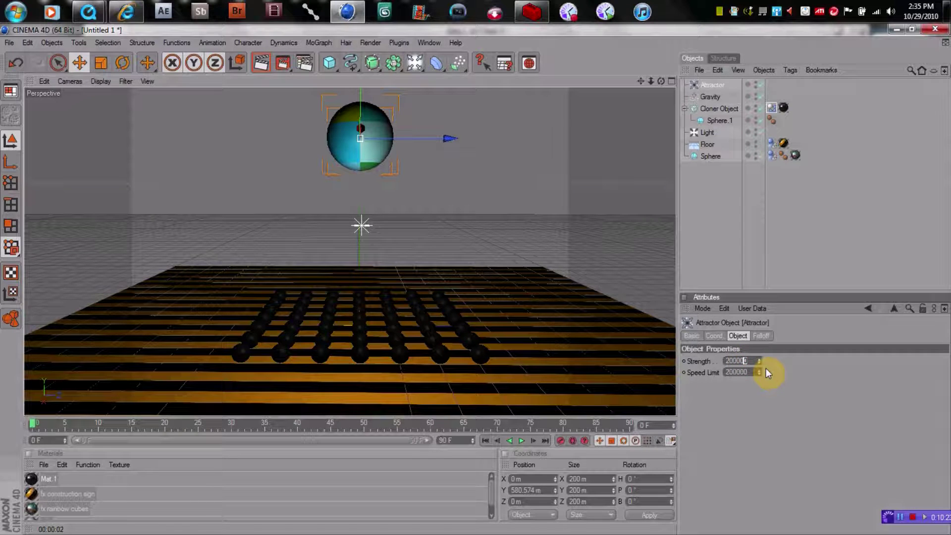
click(520, 442)
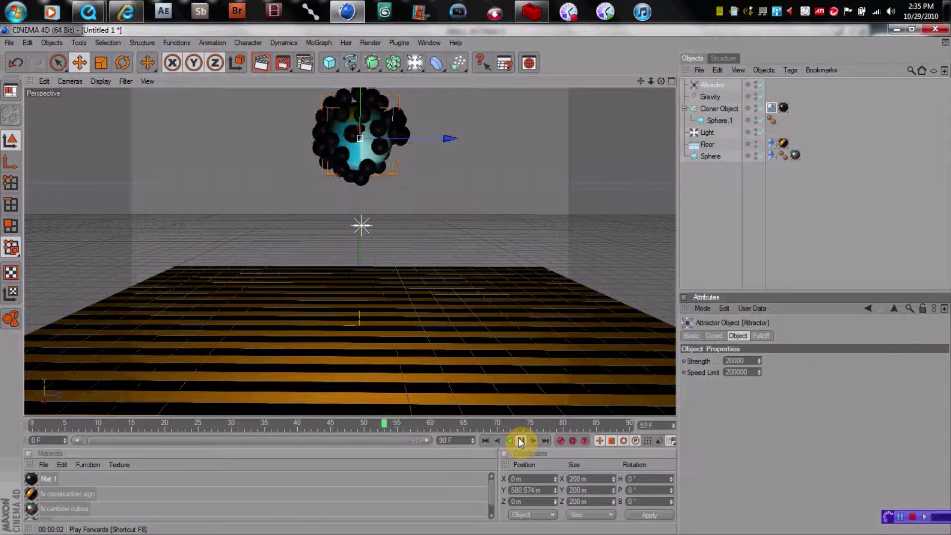
click(520, 441)
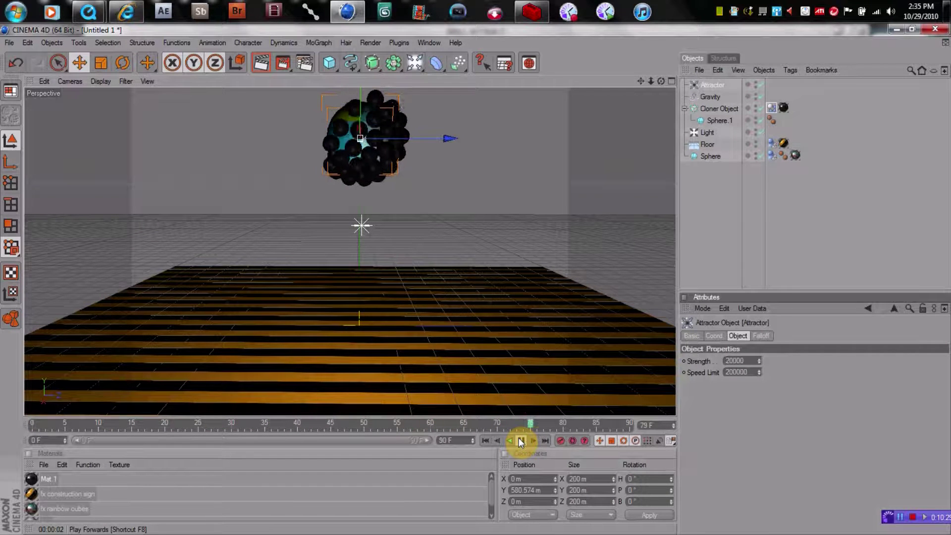
Render the perspective view as a preview, and render it again from a higher viewing angle.
click(373, 43)
click(388, 60)
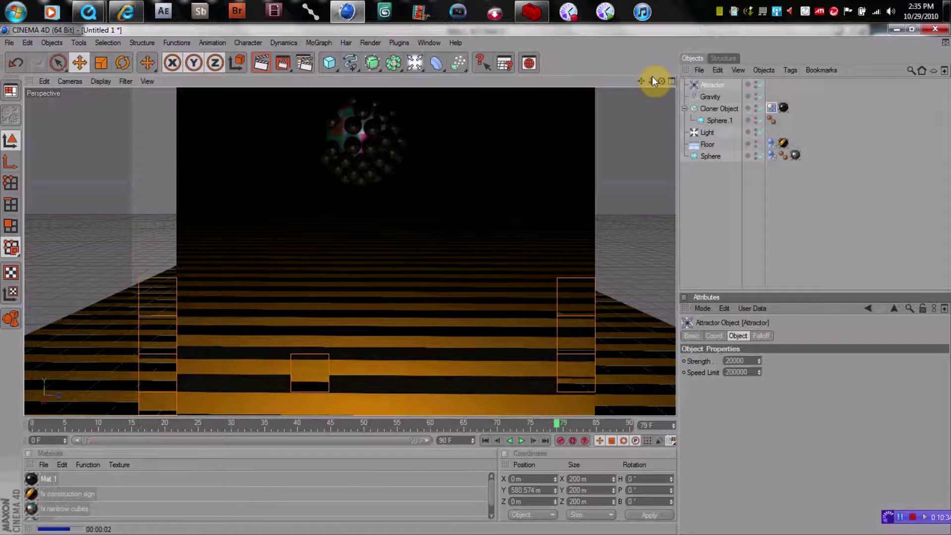
drag(640, 81, 641, 147)
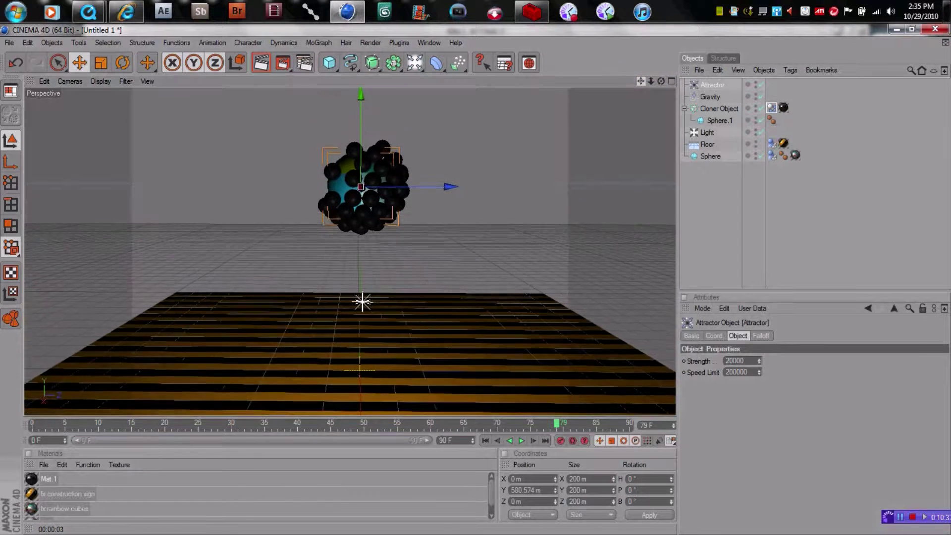
click(709, 132)
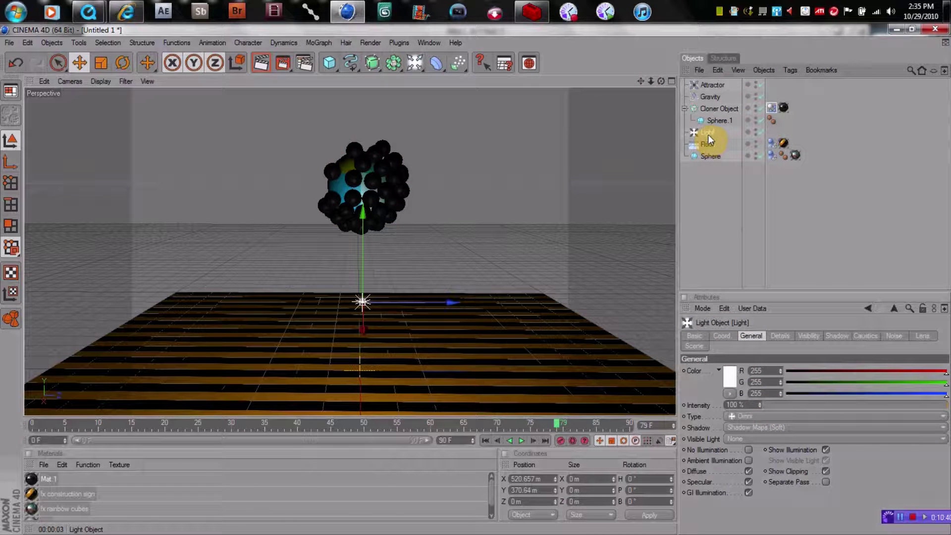
drag(662, 82, 465, 64)
click(370, 42)
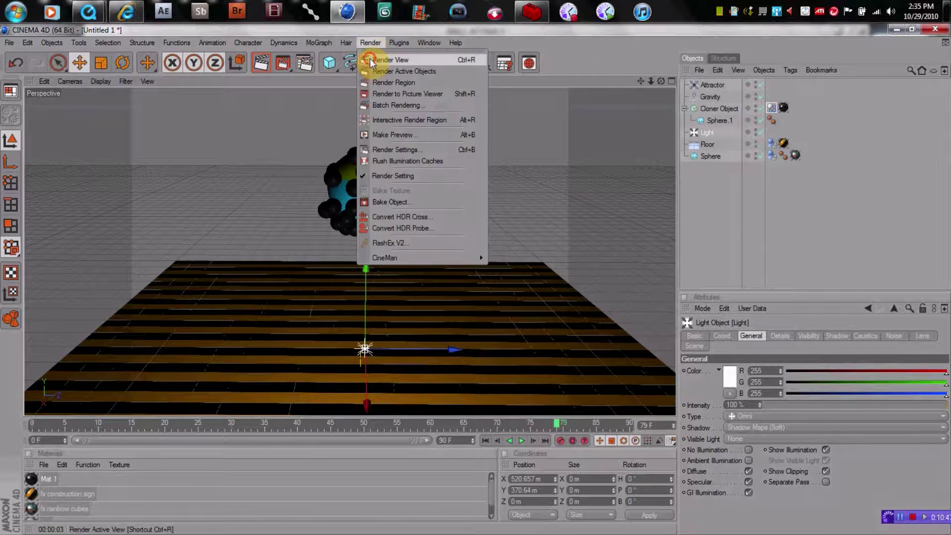
click(384, 54)
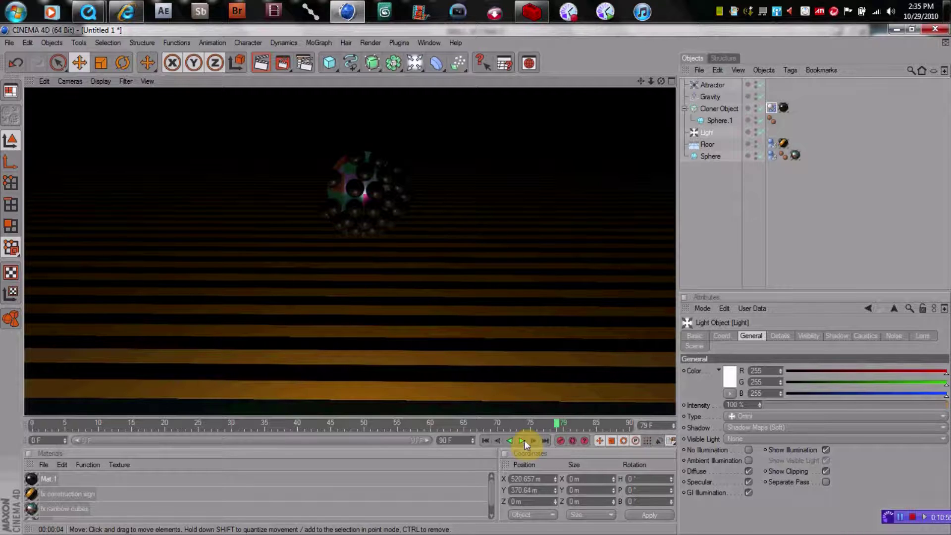
Replay the animation from the start to judge the attraction timing, and move the playhead to frame 45.
click(486, 440)
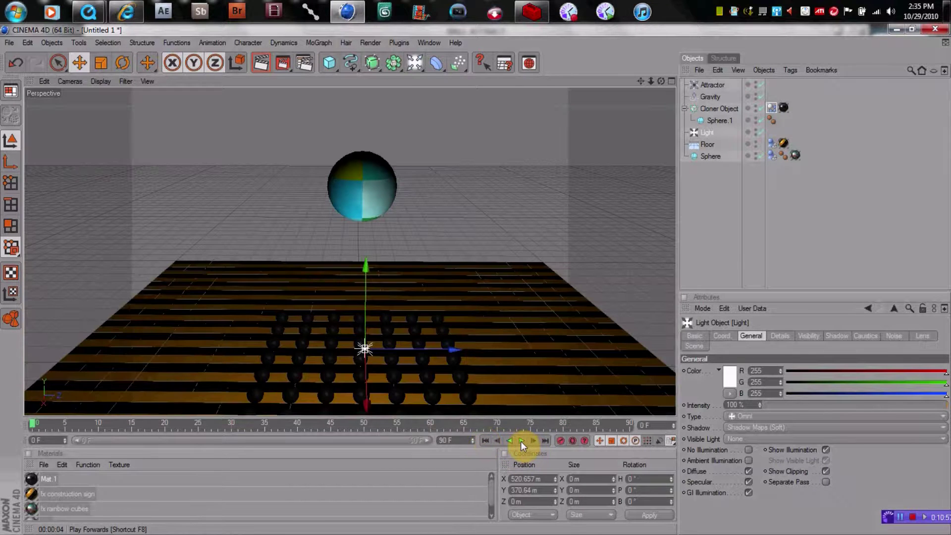
click(521, 440)
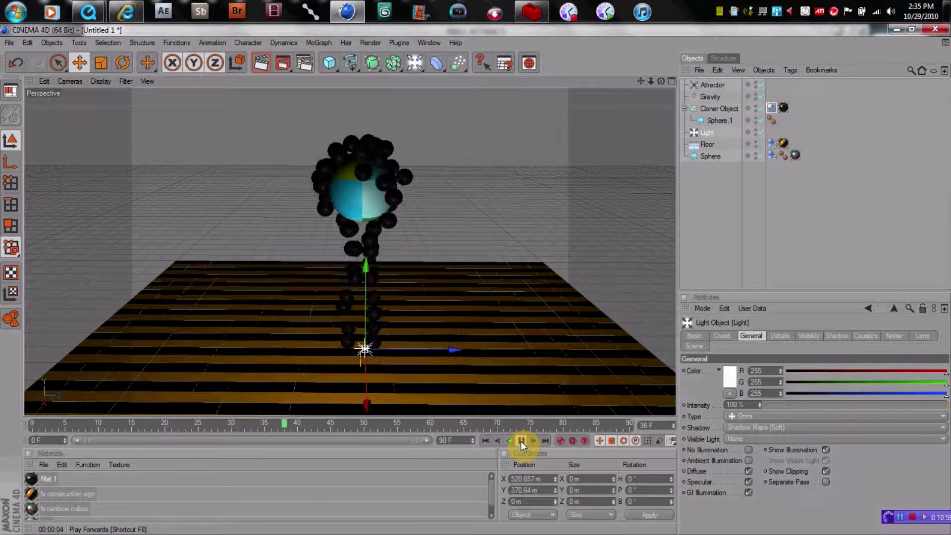
click(521, 441)
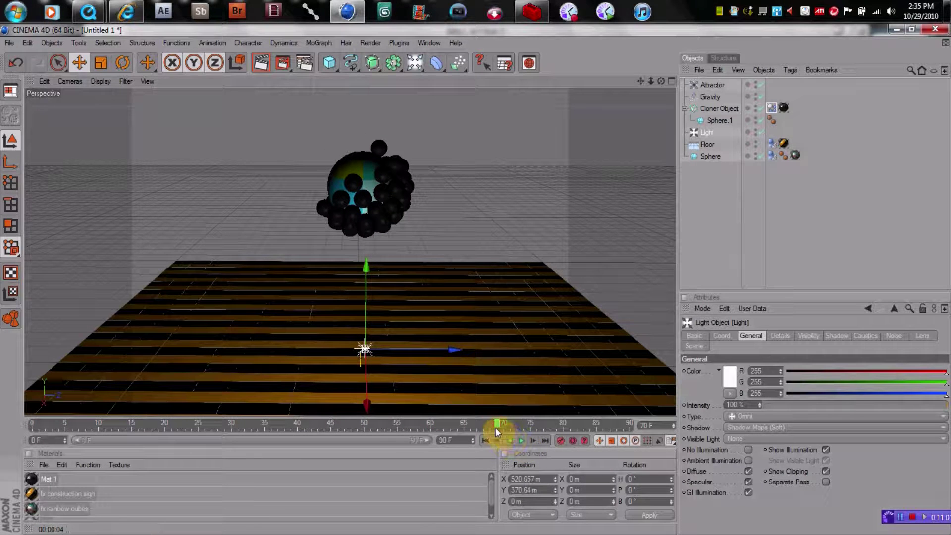
drag(498, 423, 283, 432)
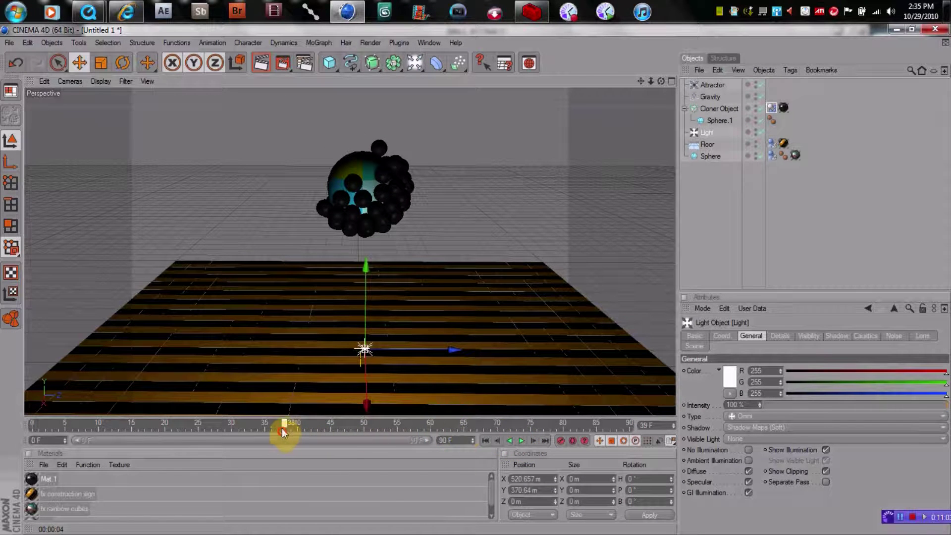
click(486, 440)
click(522, 441)
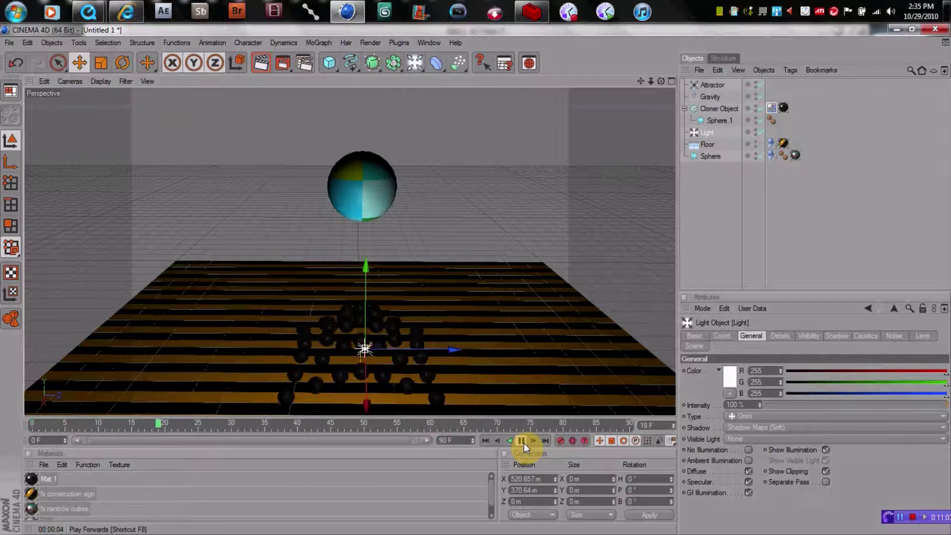
click(522, 442)
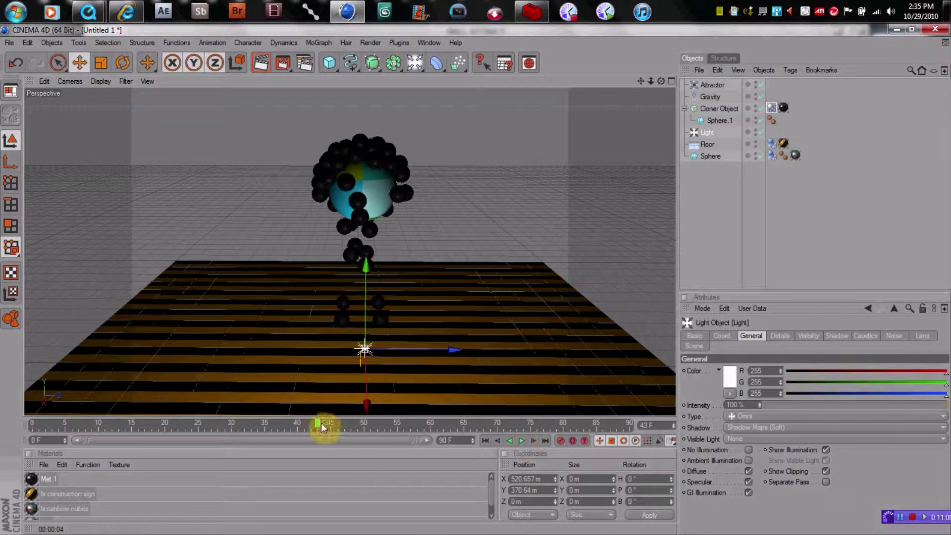
drag(321, 423, 334, 426)
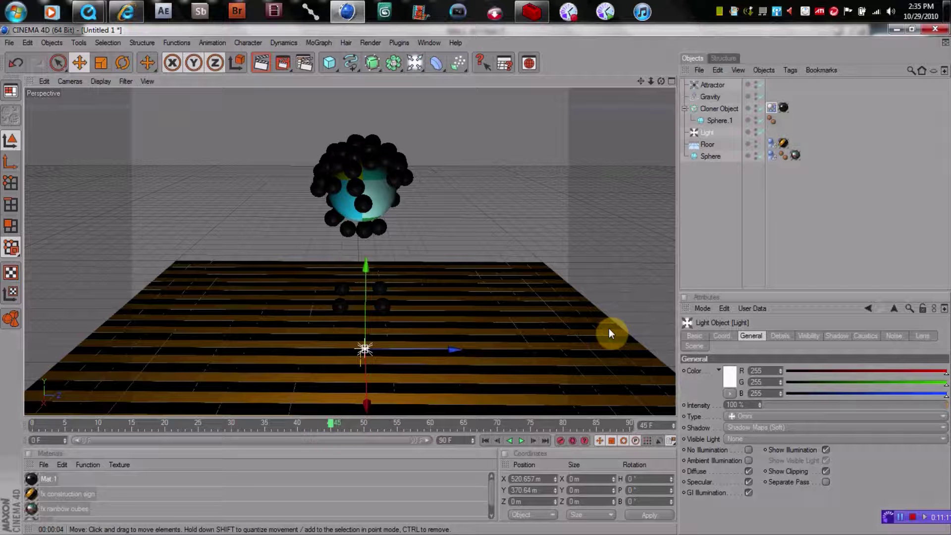
Set a keyframe for the Attractor's strength at frame 45 and move the playhead to frame 46.
click(708, 86)
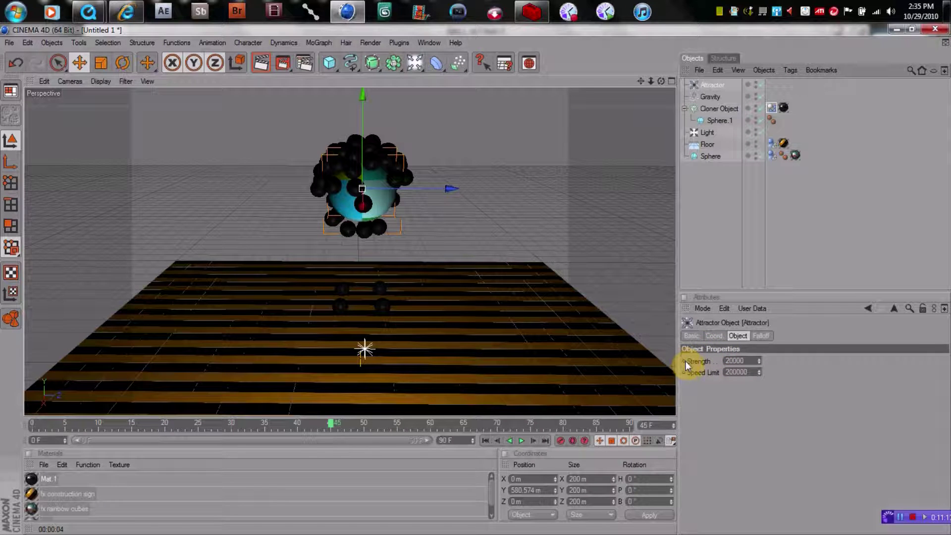
ctrl+click(684, 361)
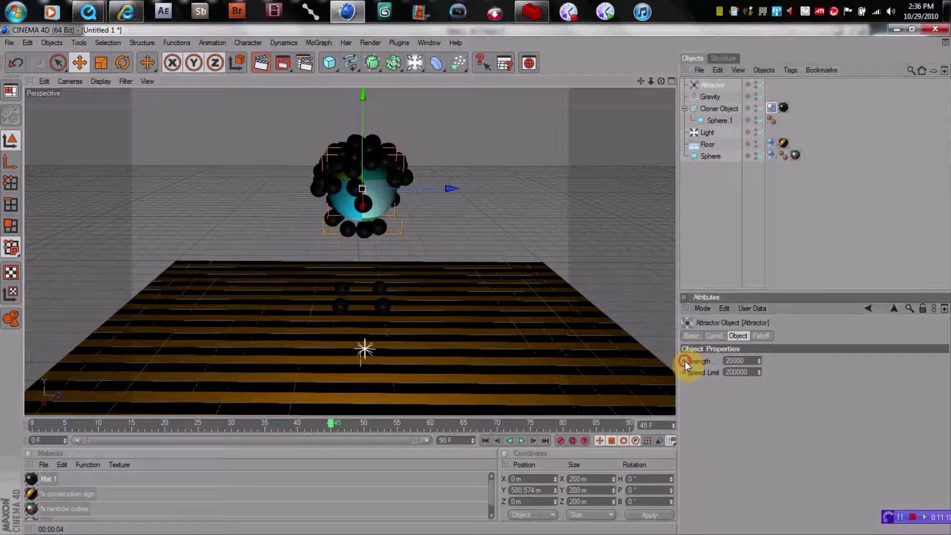
click(335, 424)
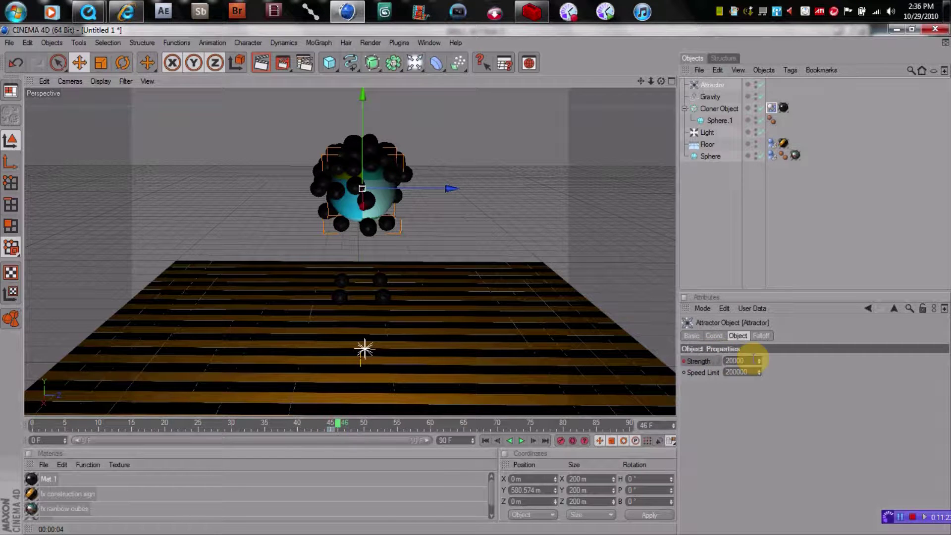
Set the Attractor's strength to 0 at frame 46 and record it as a keyframe.
click(741, 360)
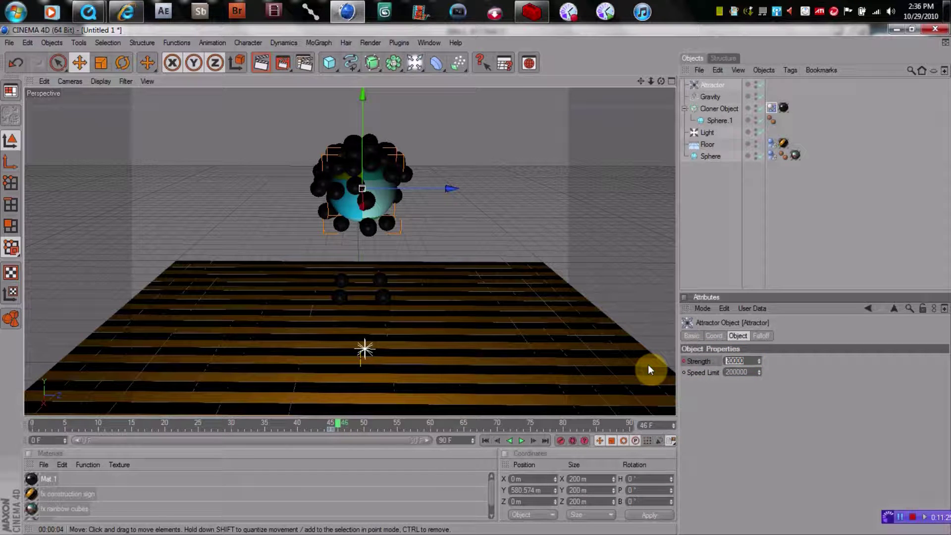
text(0)
key(Return)
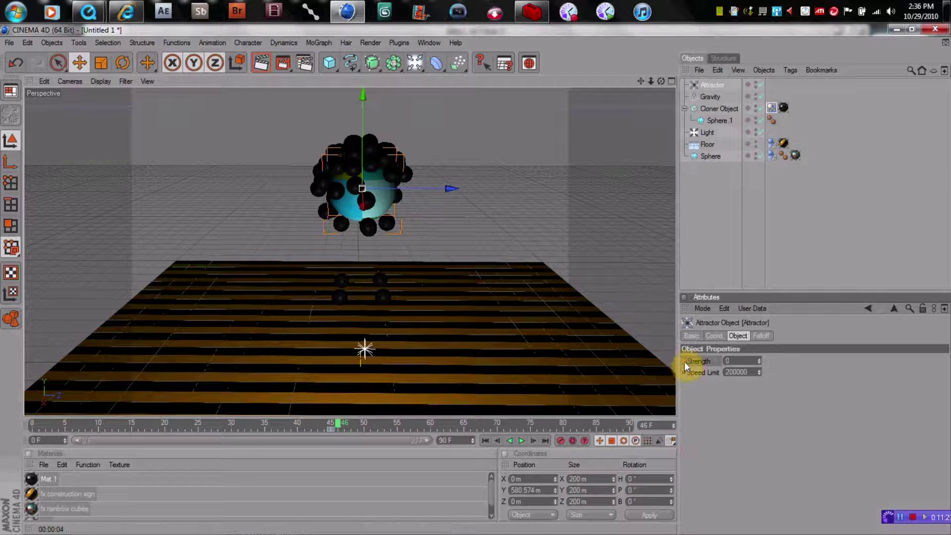
Play the animation from the start to check how the spheres fall off once attraction stops, and return to frame 0.
click(485, 440)
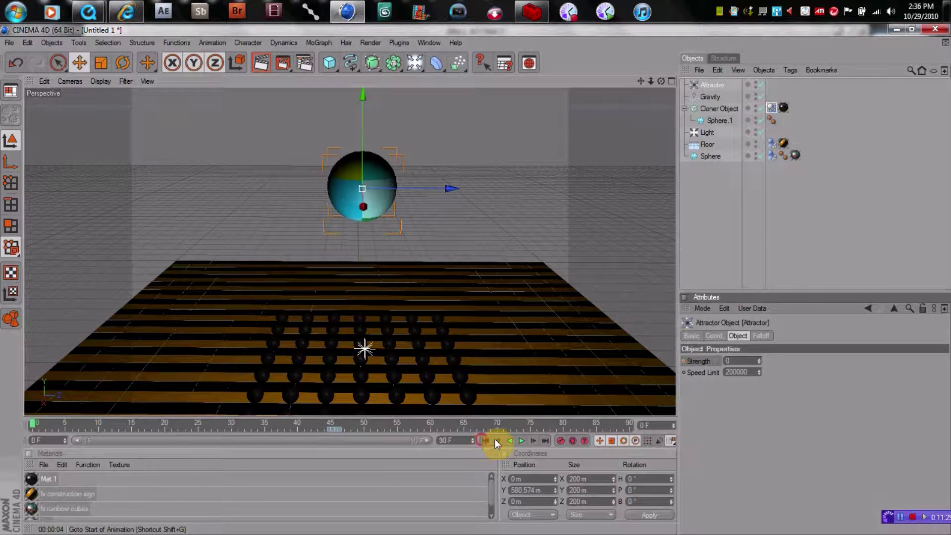
click(522, 440)
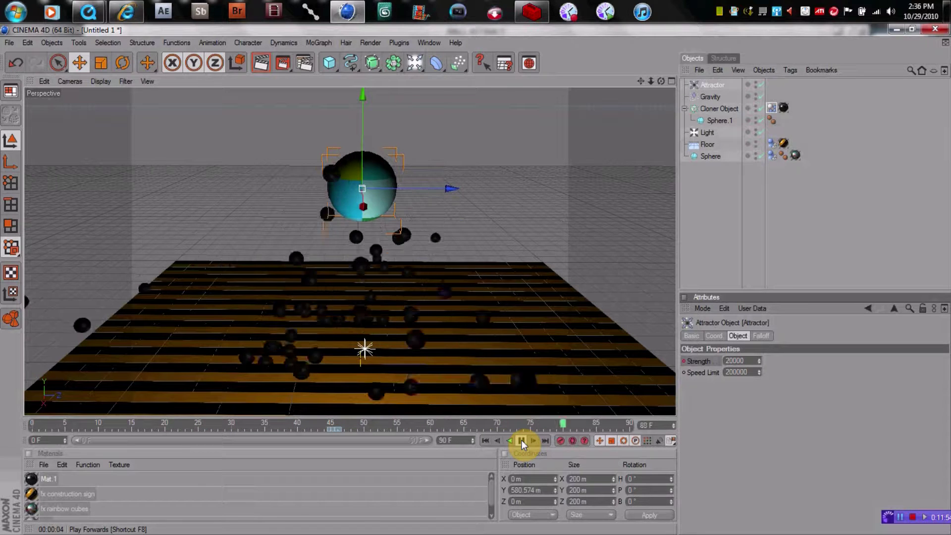
click(522, 440)
click(488, 442)
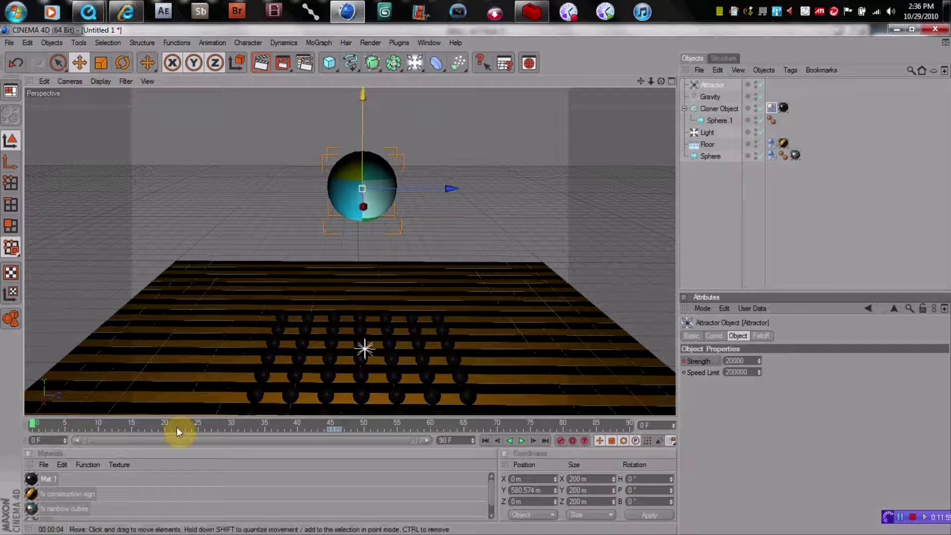
Render the perspective view at frame 0 as a preview, and deselect the Attractor.
click(370, 43)
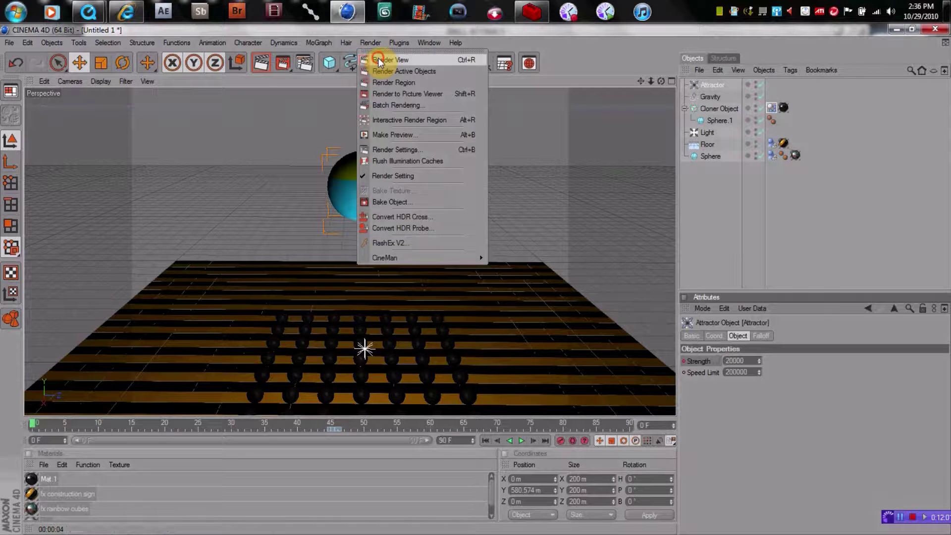
click(382, 56)
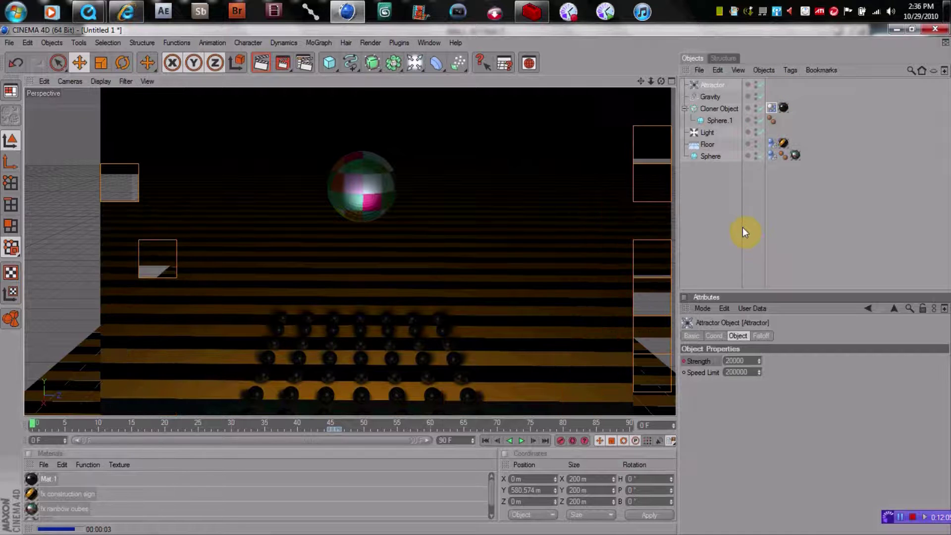
click(716, 224)
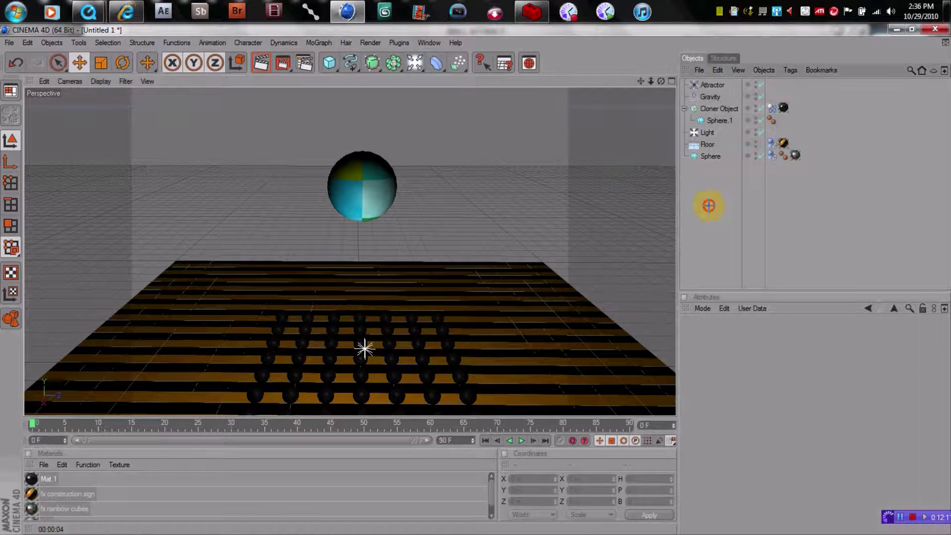
Set the render output to the Film/Video preset HDTV 1080 29.97 and the frame range to All Frames.
click(368, 43)
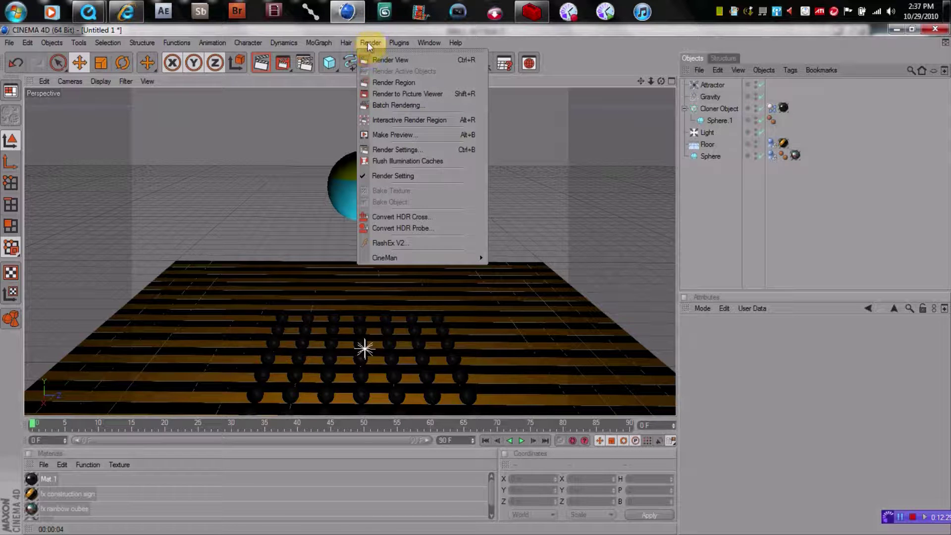
mouse_move(415, 43)
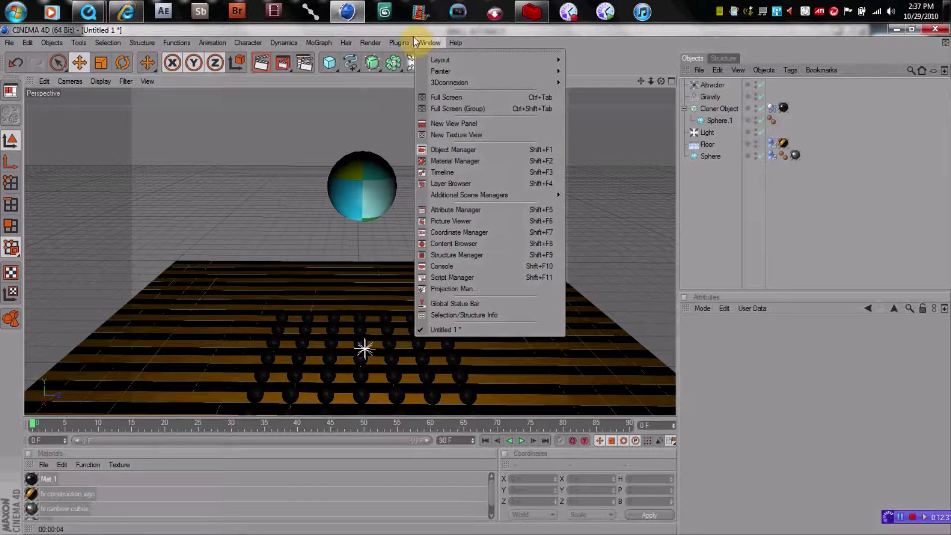
mouse_move(364, 43)
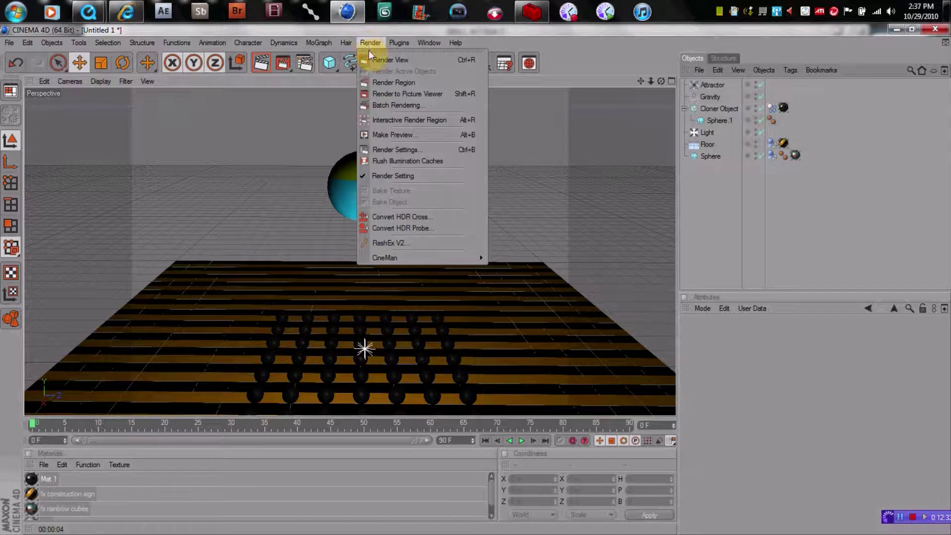
click(394, 150)
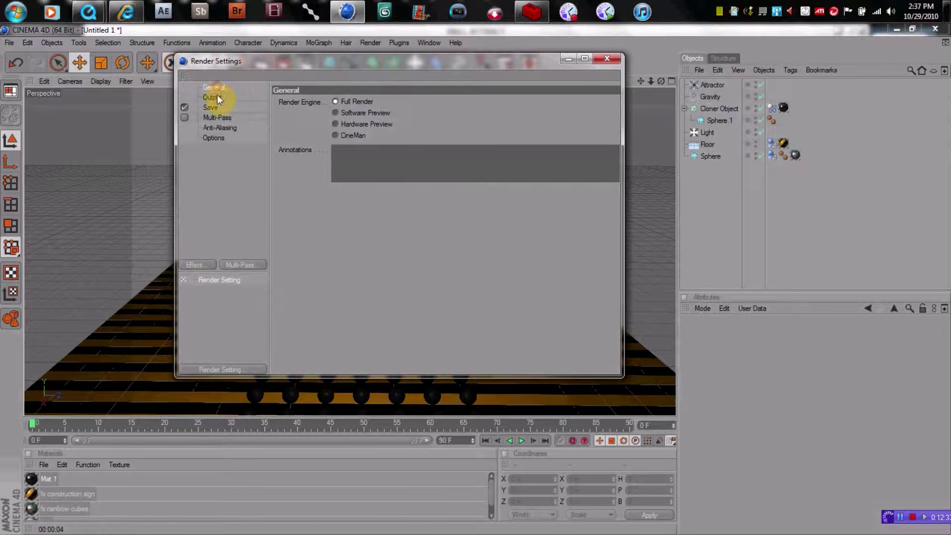
click(217, 96)
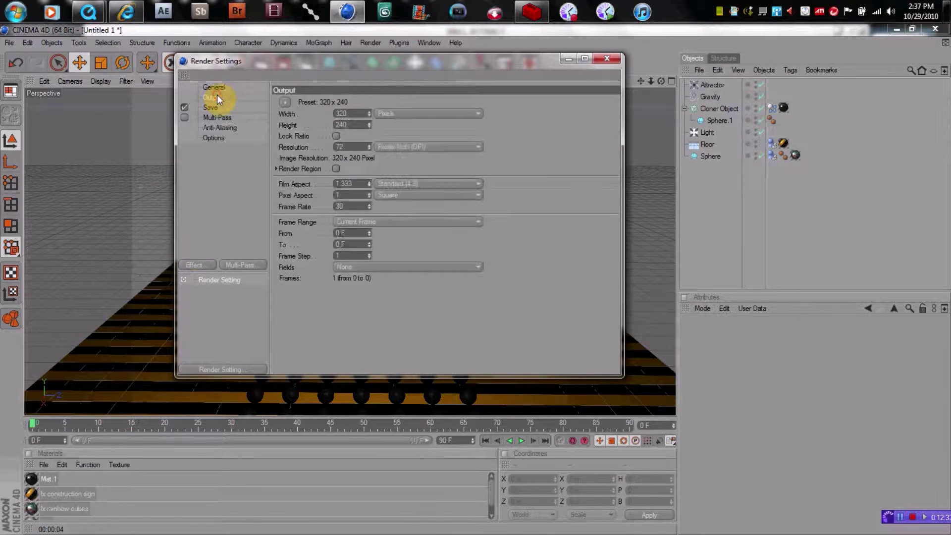
click(287, 102)
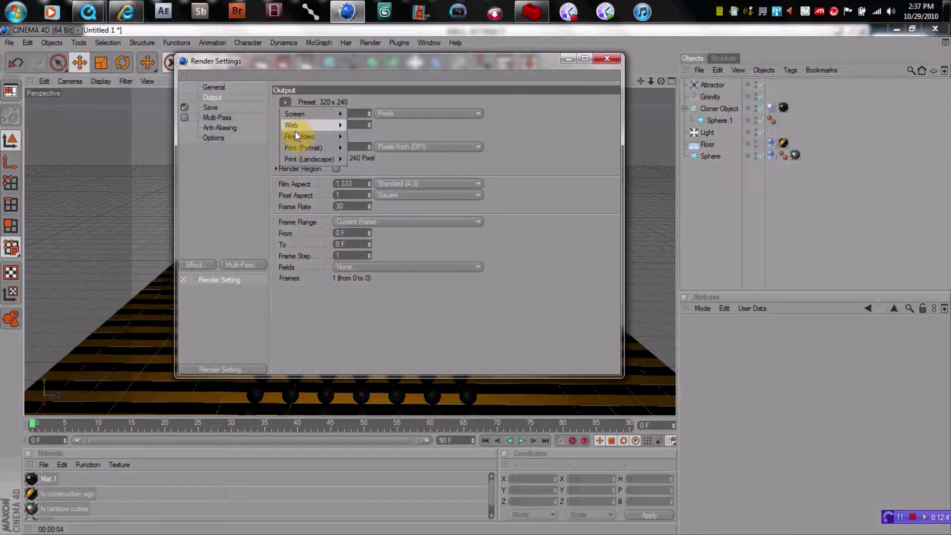
mouse_move(297, 137)
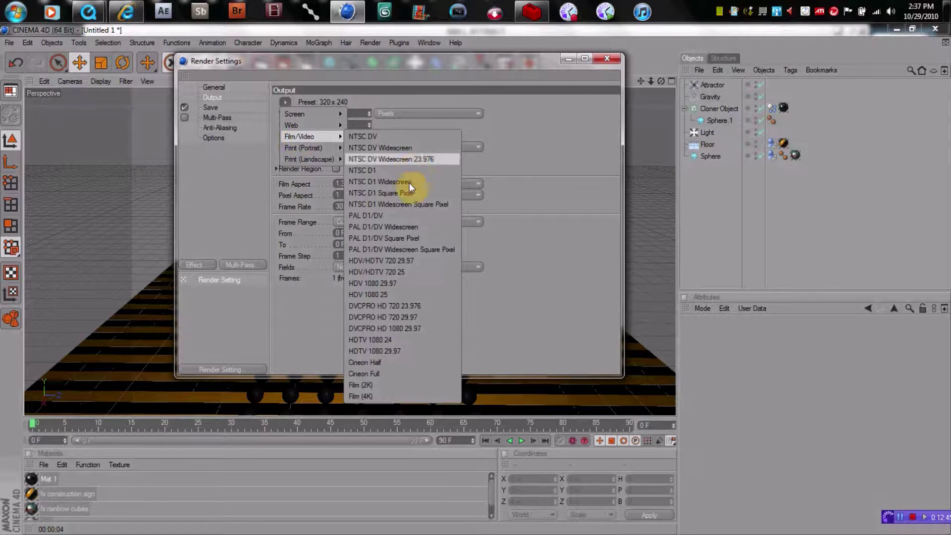
click(394, 351)
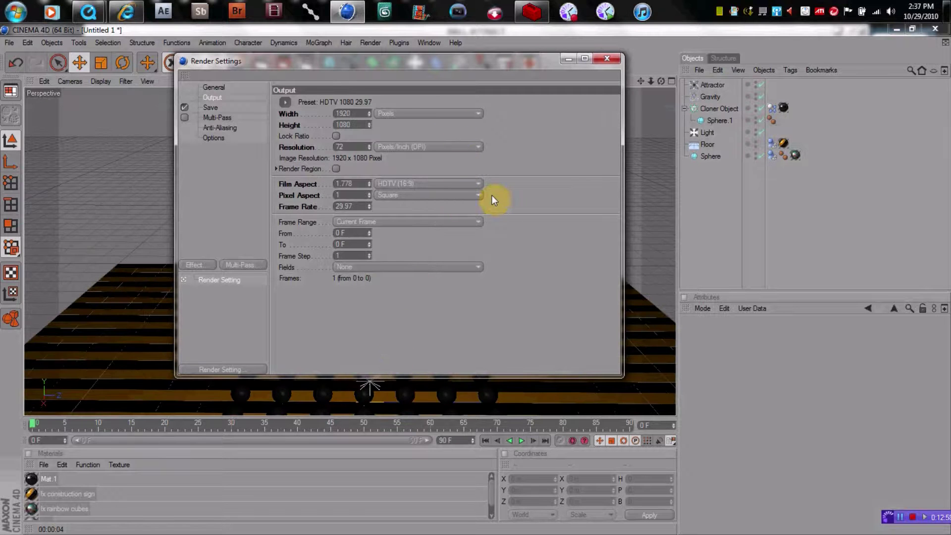
click(476, 224)
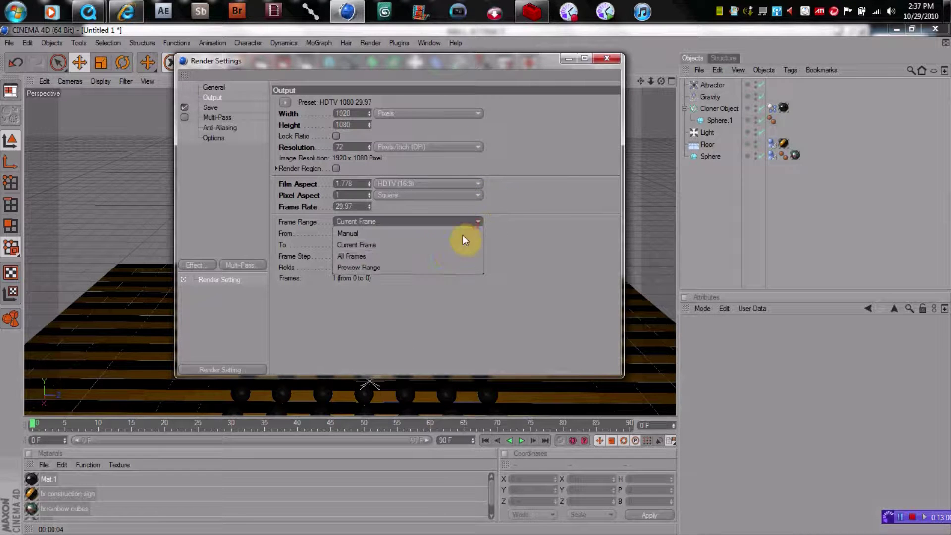
click(445, 255)
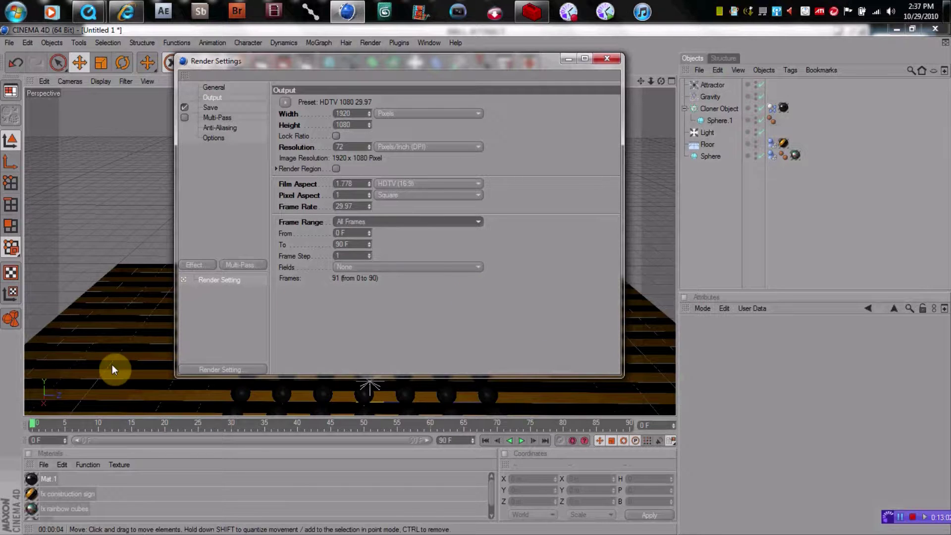
Browse for the render's save location without choosing a file, and set the save format to QuickTime Movie.
click(218, 108)
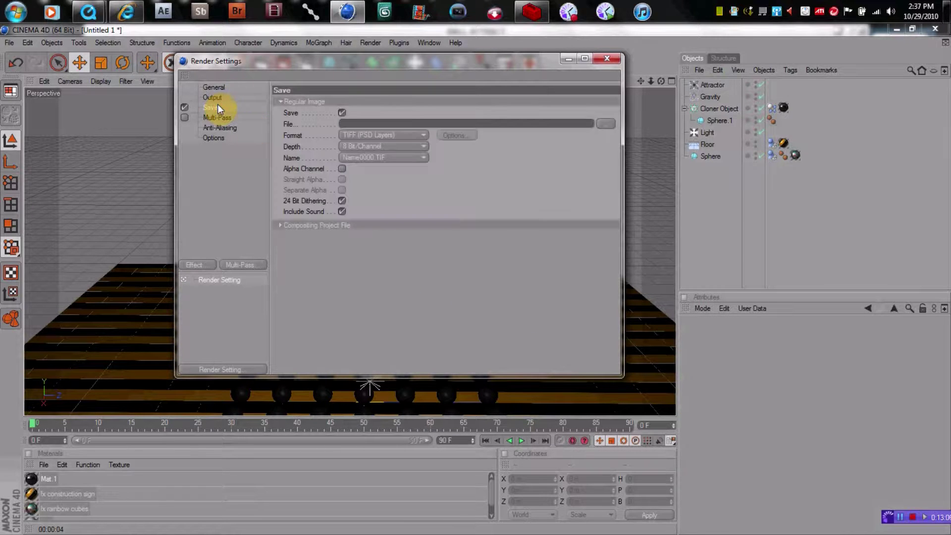
click(604, 123)
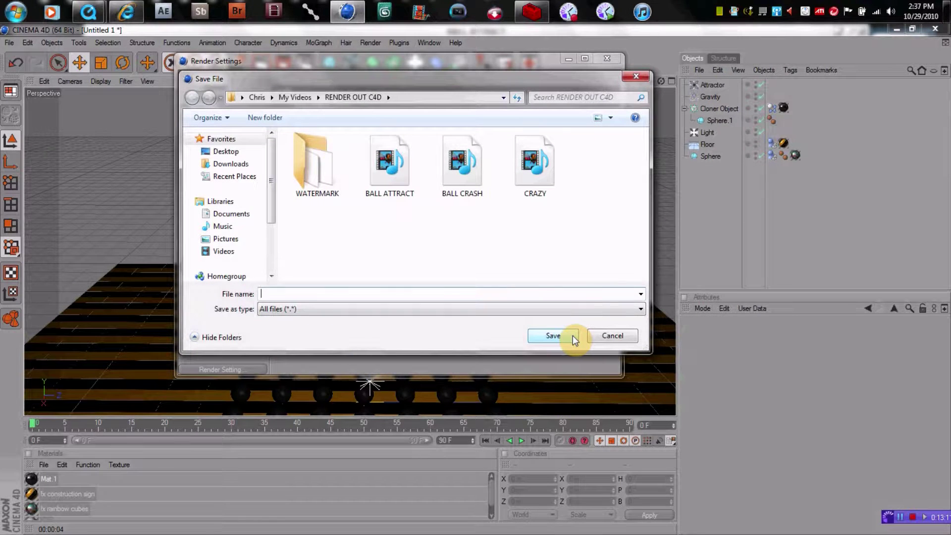
click(611, 335)
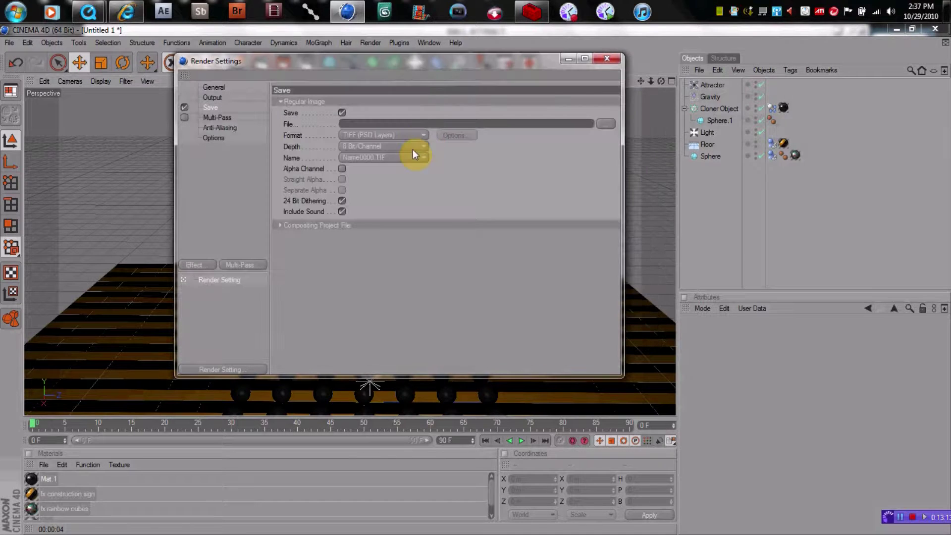
click(424, 134)
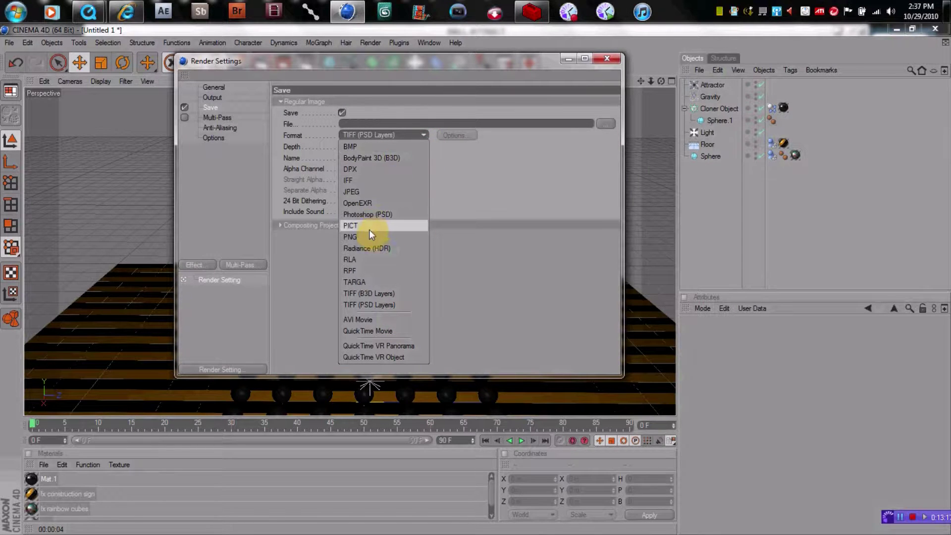
click(377, 330)
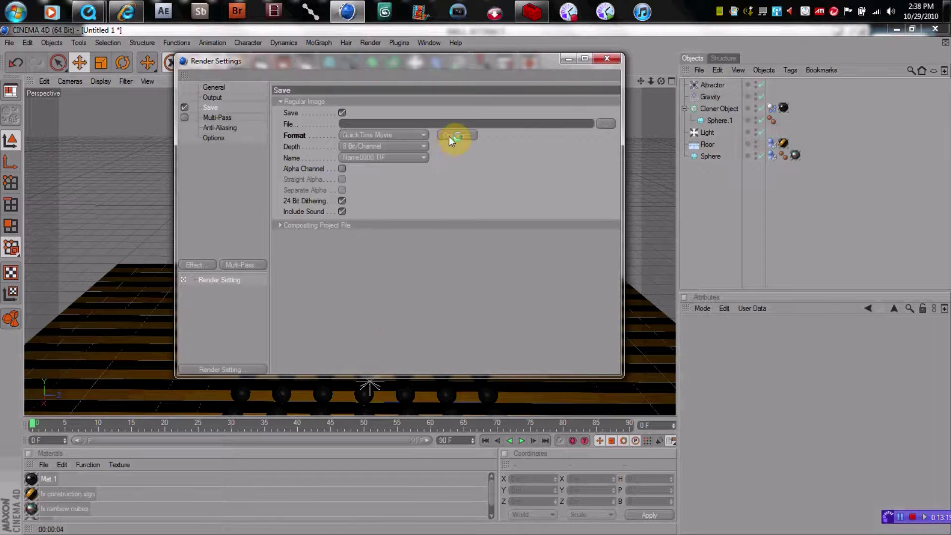
Set the render's anti-aliasing to Best, review the render options, and minimize the render settings.
click(218, 119)
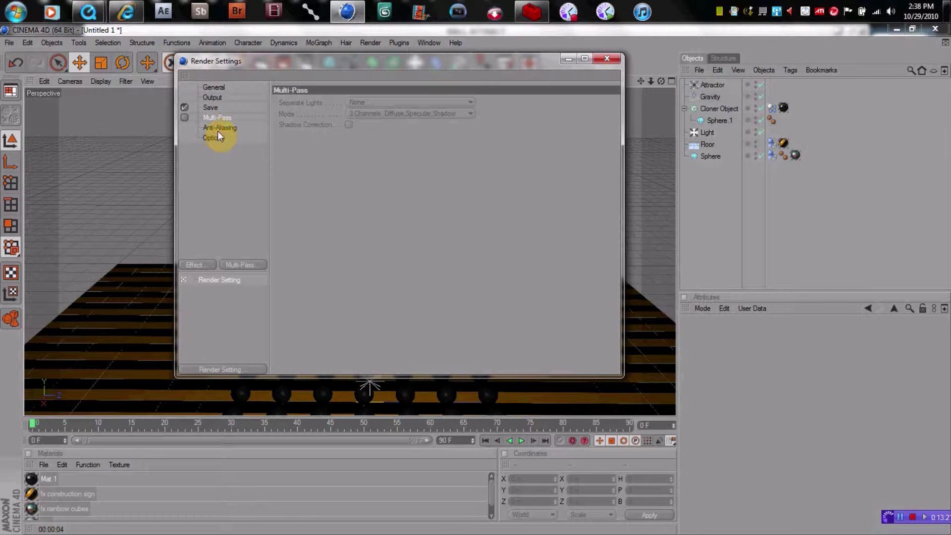
click(218, 128)
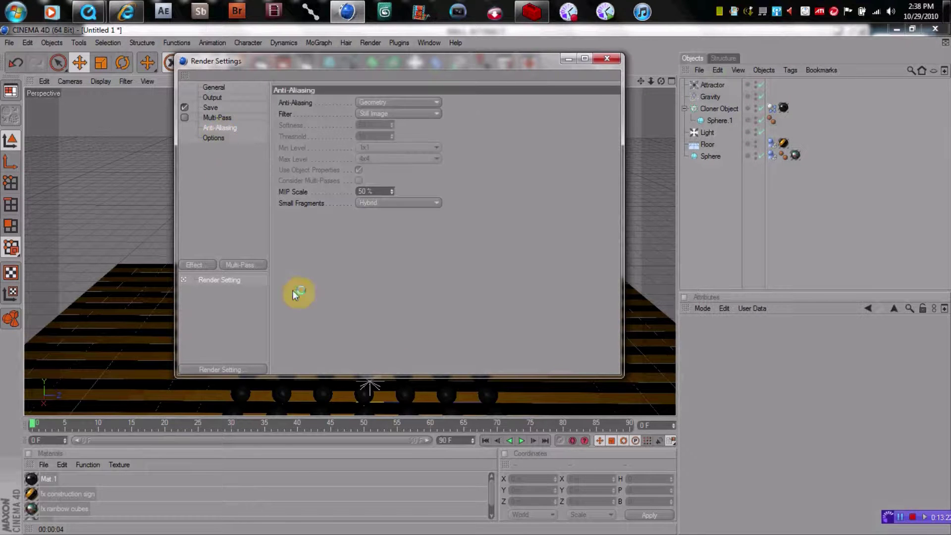
click(438, 101)
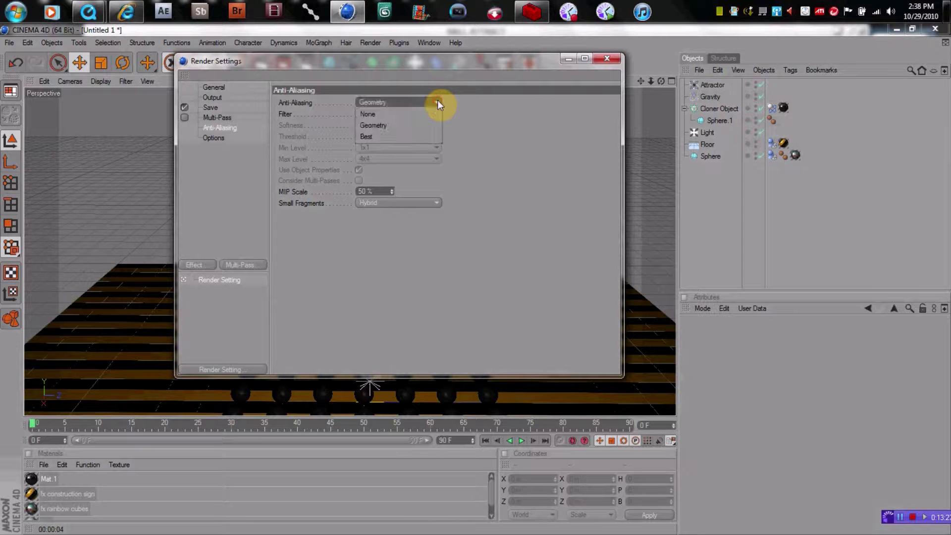
click(417, 135)
click(510, 208)
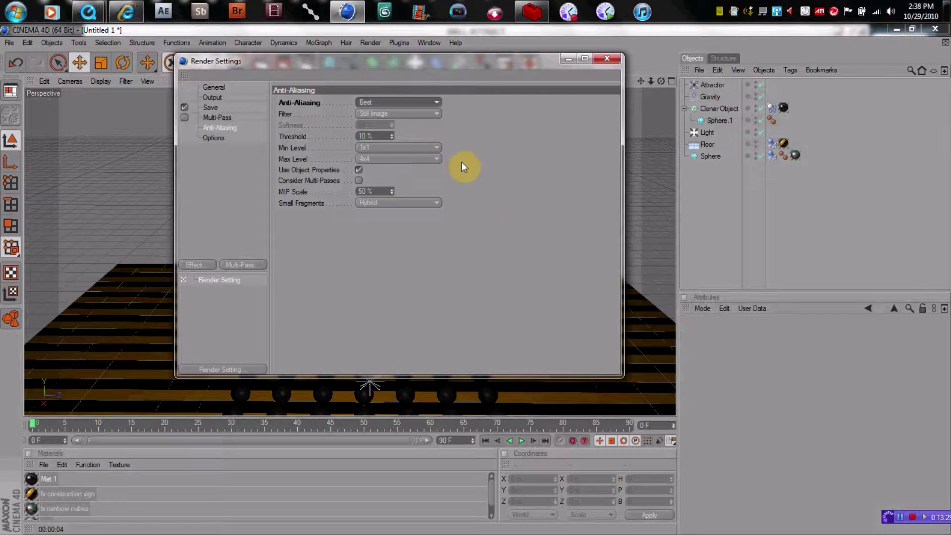
click(214, 137)
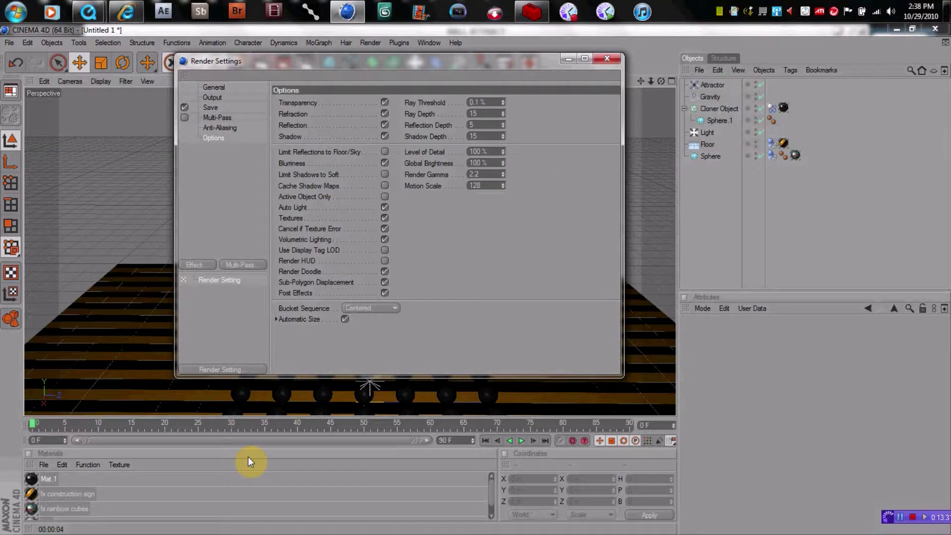
click(570, 59)
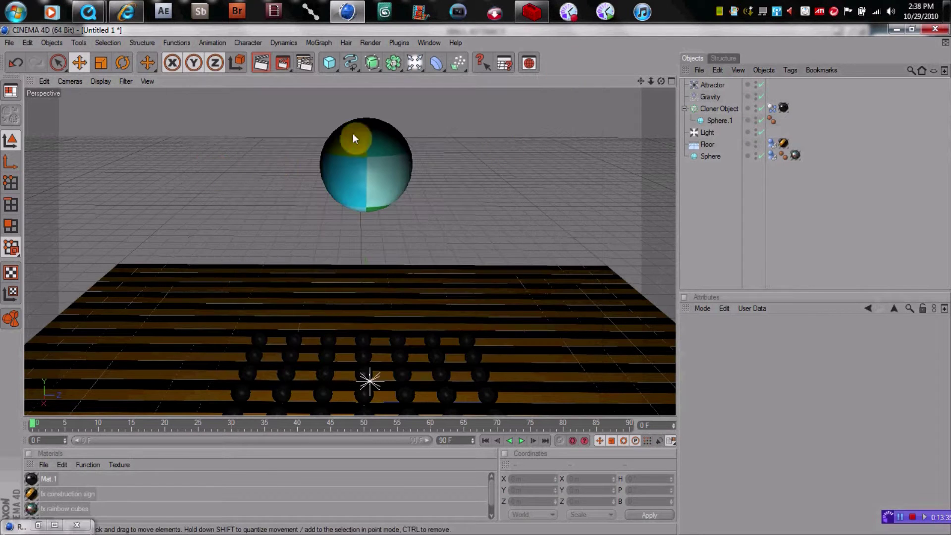
Try to render the animation to the Picture Viewer, and dismiss the dialog.
click(282, 63)
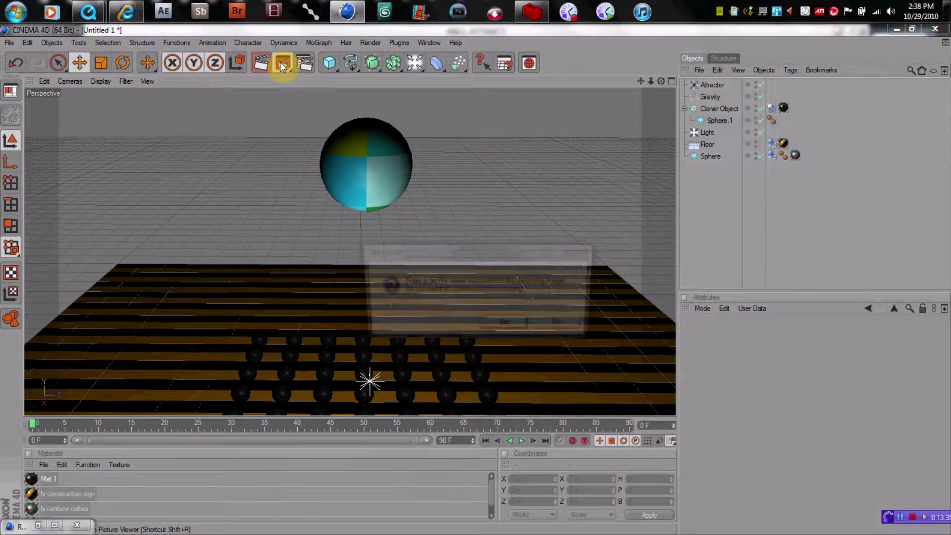
click(554, 329)
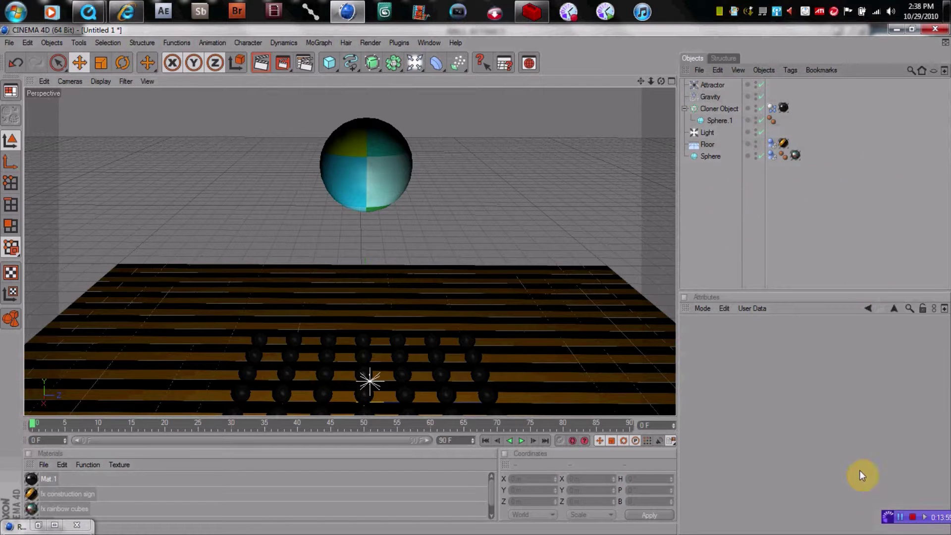
Quit CINEMA 4D without saving the project and play the BALL ATTRACT movie in QuickTime Player.
click(931, 31)
click(492, 329)
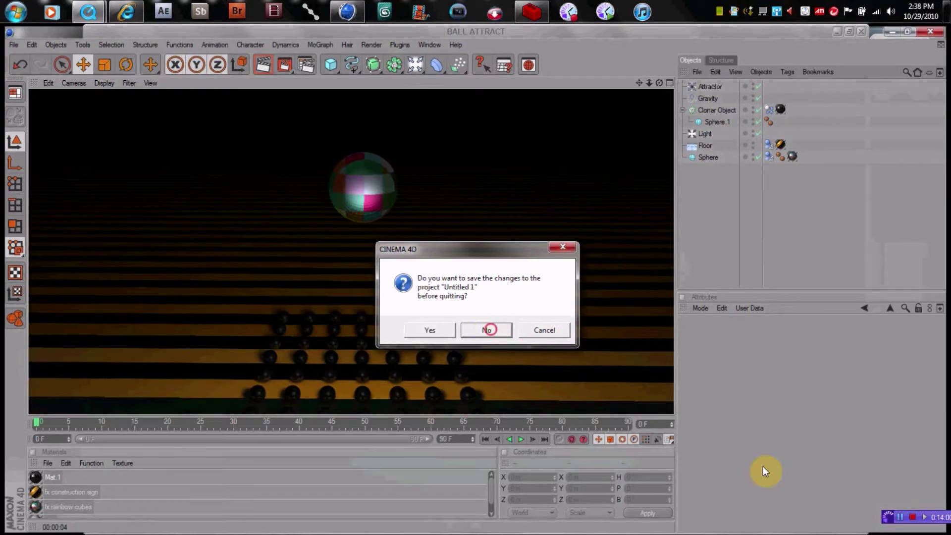
click(482, 520)
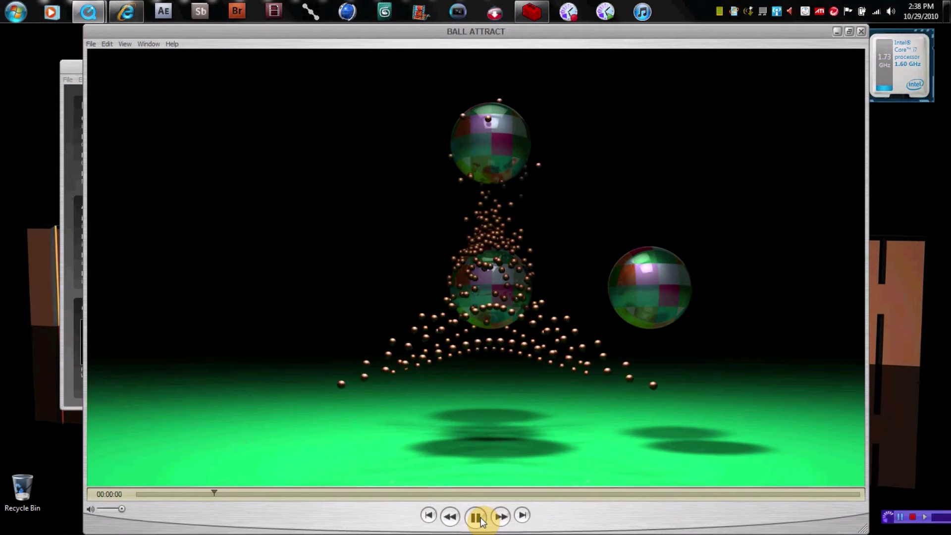